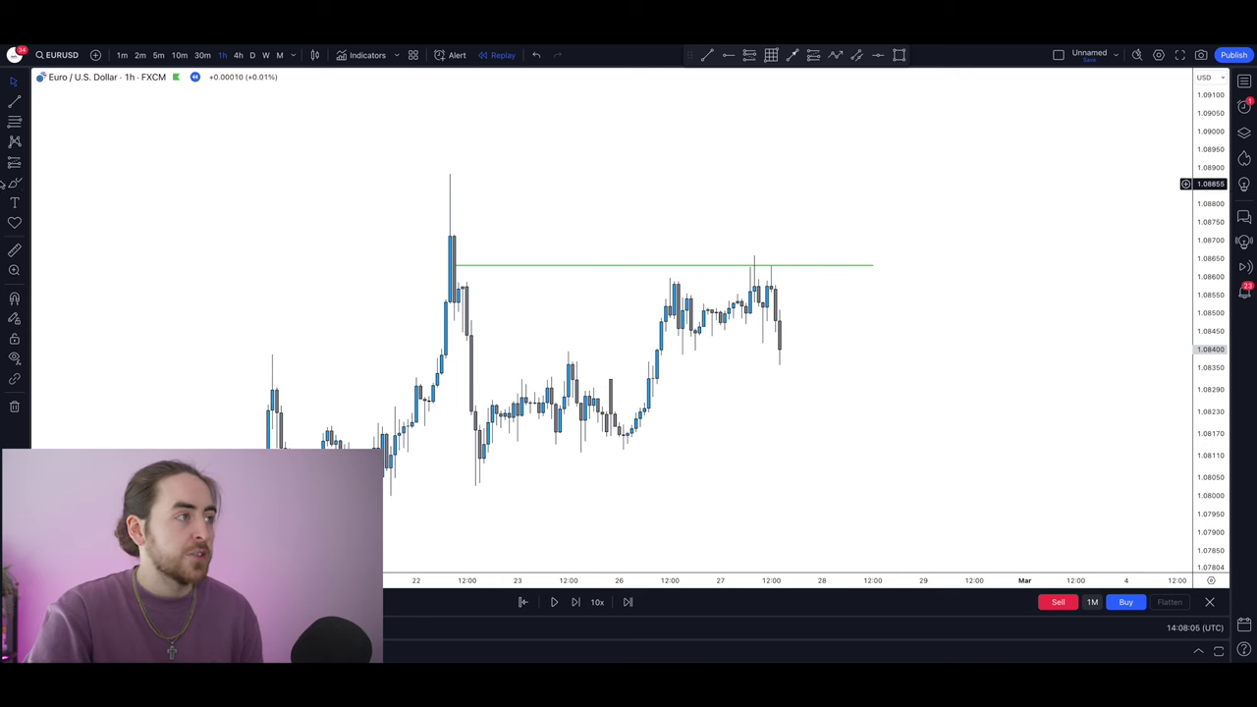
mouse_move(614, 445)
left_mouse_down()
mouse_move(688, 395)
mouse_move(699, 273)
left_mouse_up()
mouse_move(619, 437)
left_mouse_down()
mouse_move(653, 287)
mouse_move(675, 329)
mouse_move(660, 422)
mouse_move(625, 430)
left_mouse_up()
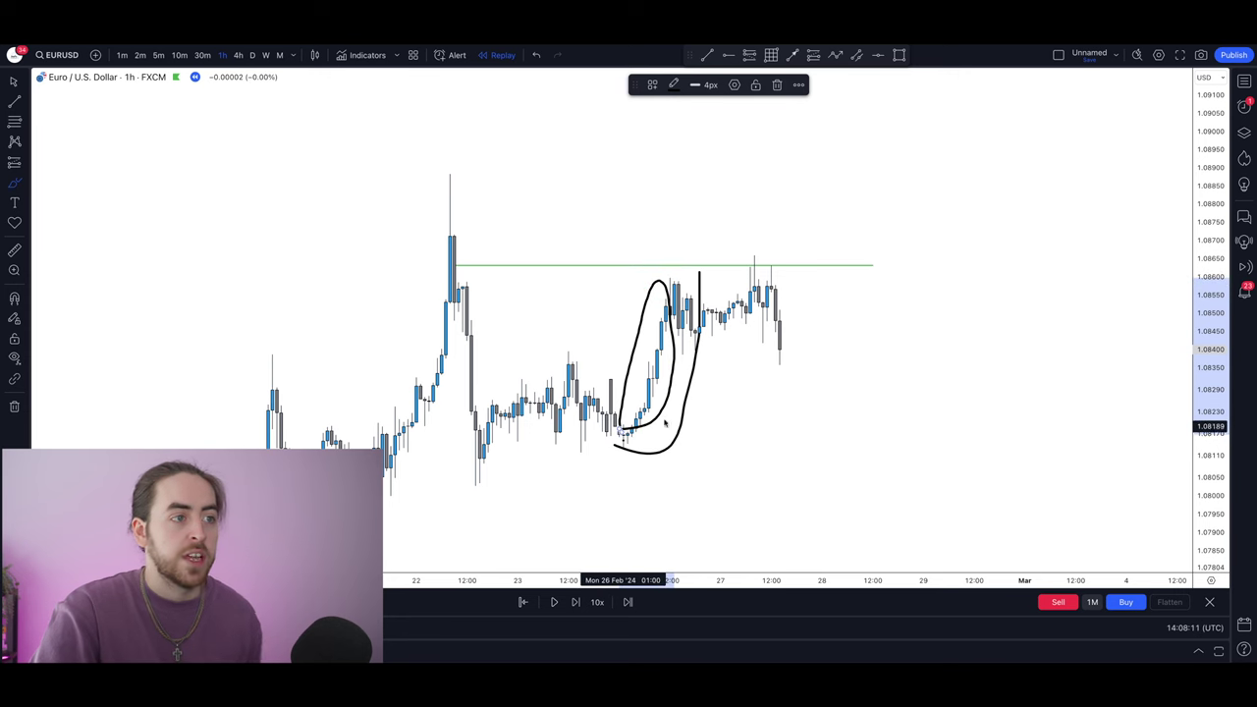
key("ctrl+z")
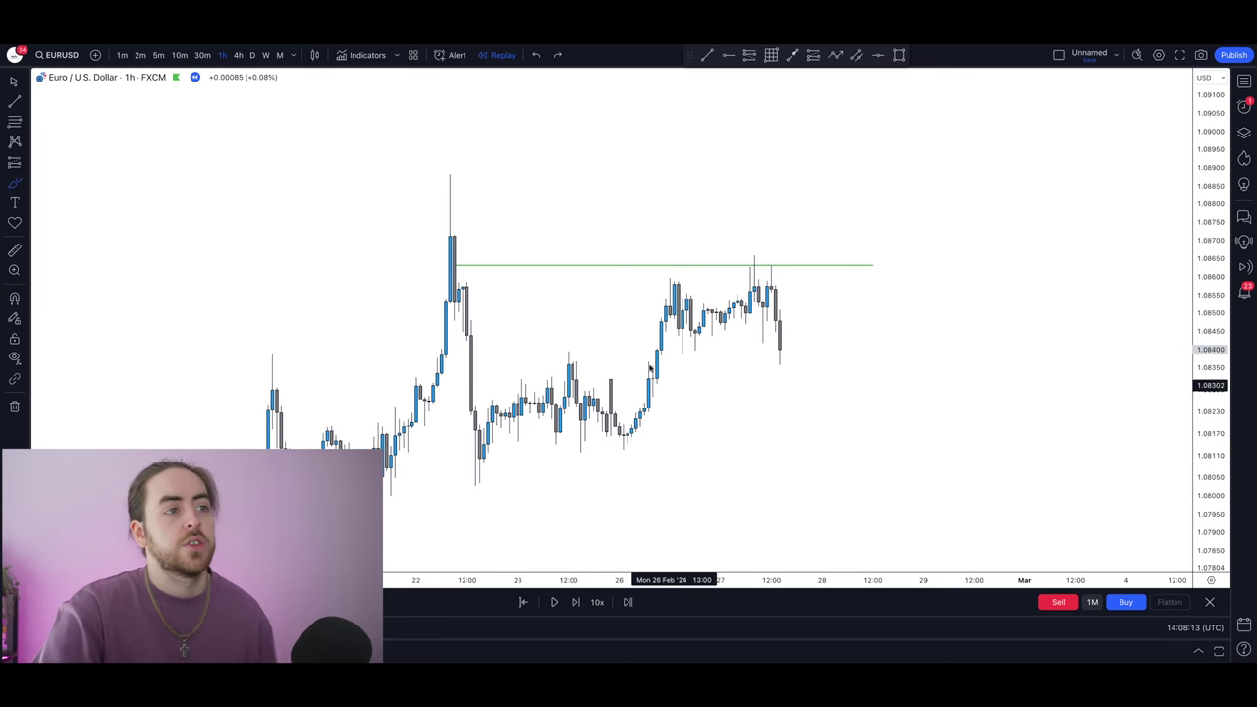
mouse_move(678, 363)
left_mouse_down()
mouse_move(665, 359)
mouse_move(705, 357)
left_mouse_up()
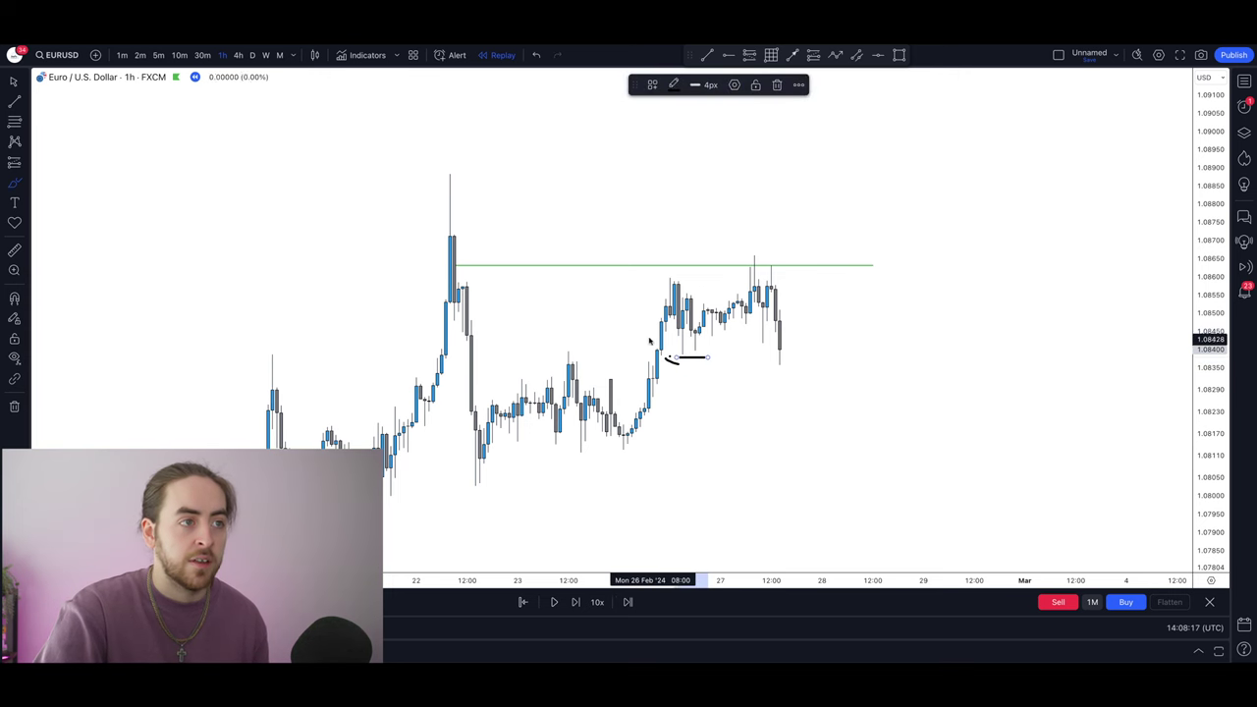
mouse_move(648, 329)
left_mouse_down()
mouse_move(653, 285)
mouse_move(650, 328)
left_mouse_up()
mouse_move(623, 263)
left_mouse_down()
mouse_move(664, 336)
mouse_move(663, 369)
left_mouse_up()
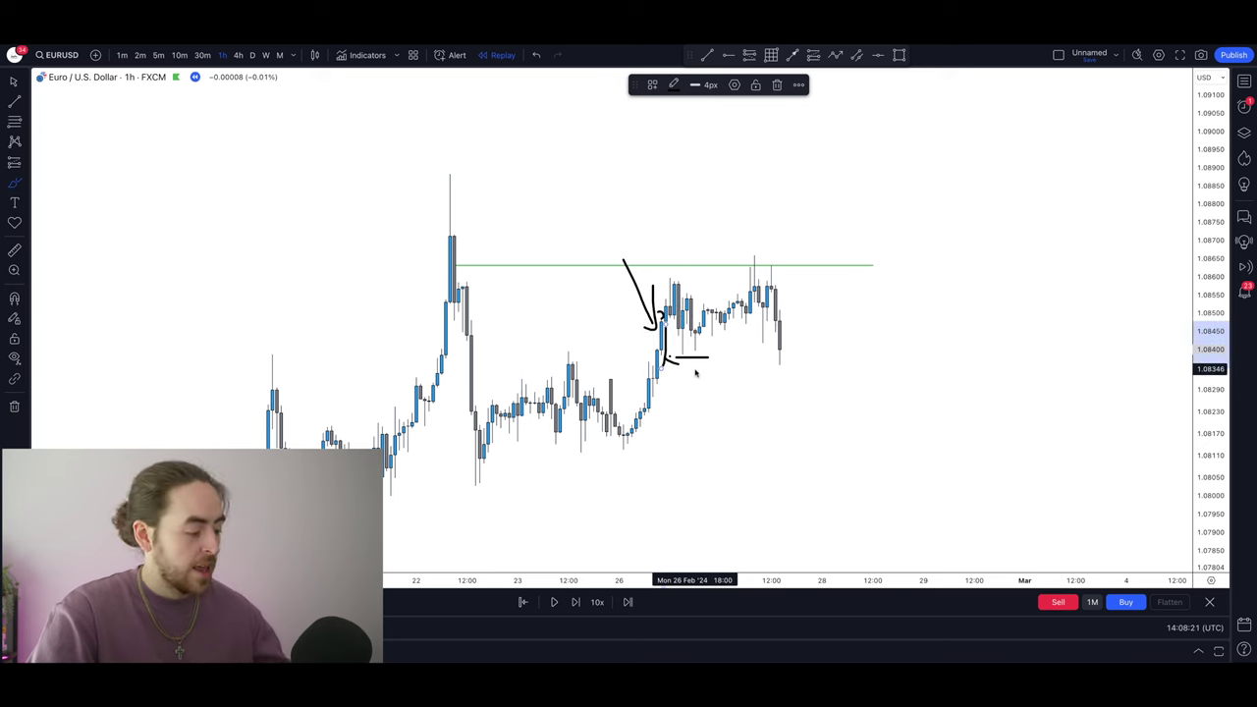
key("ctrl+z")
key("ctrl+z")
key("ctrl+z")
key("ctrl+z")
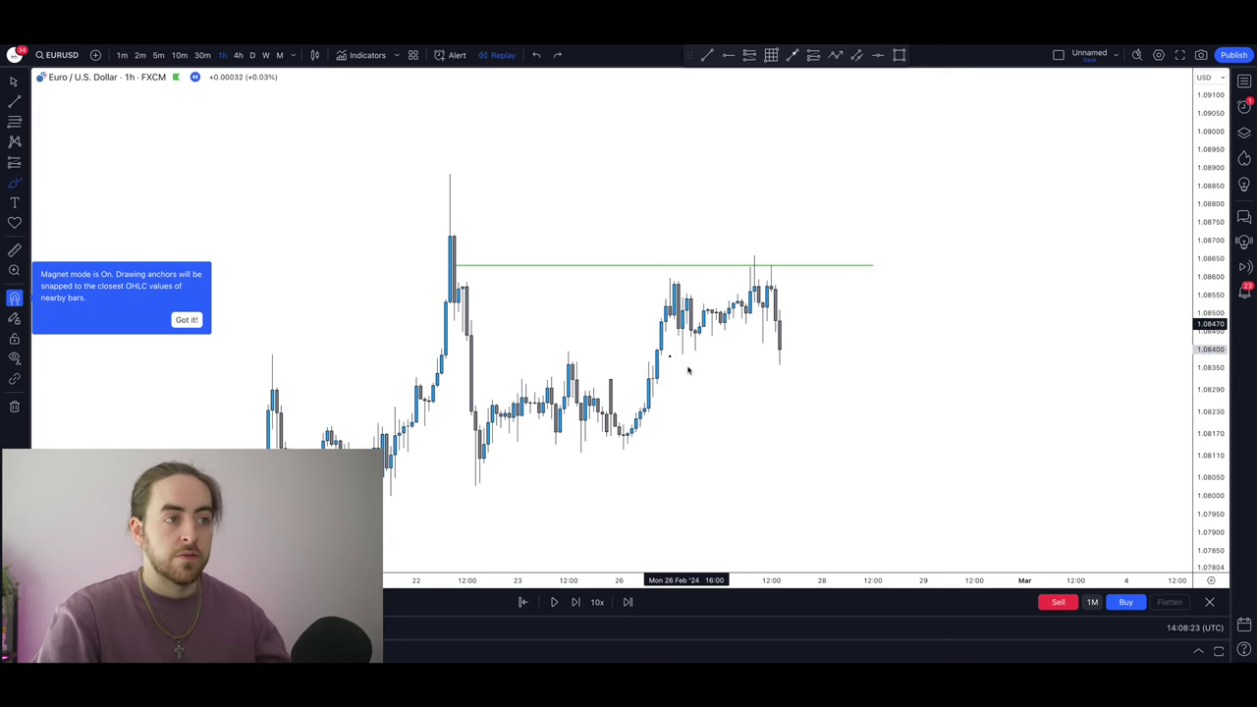
left_click_drag(650, 413, 713, 411)
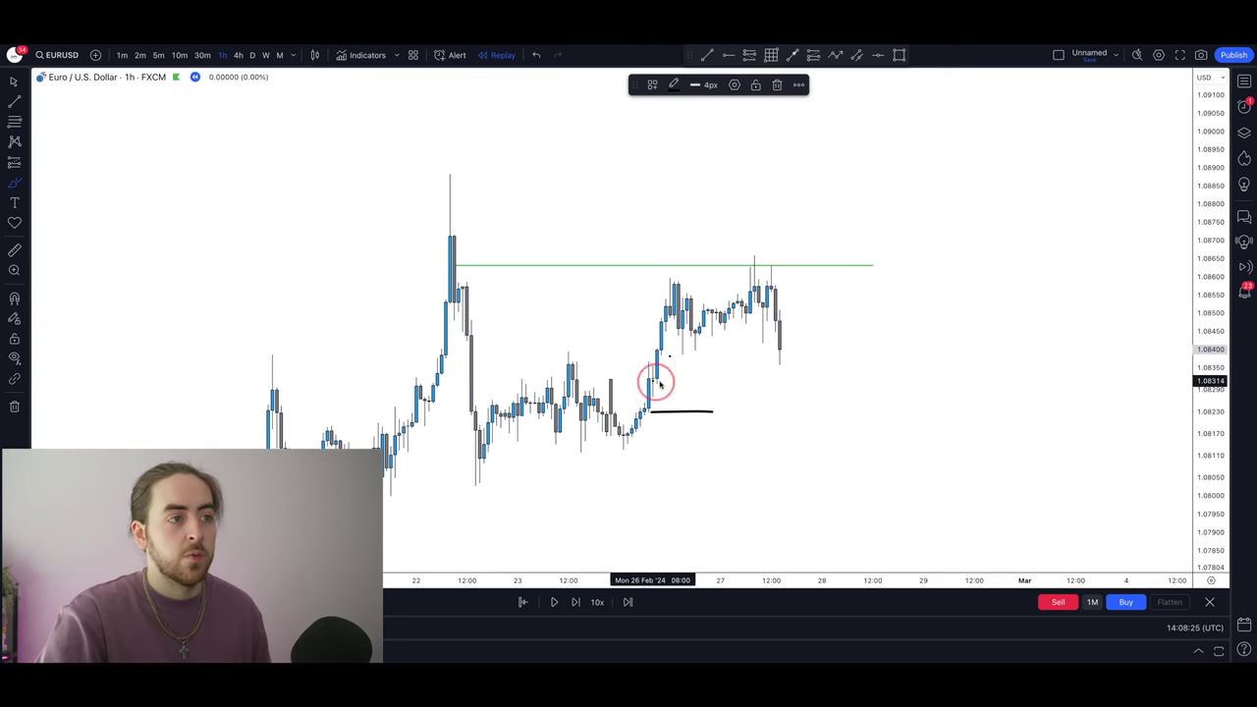
mouse_move(655, 381)
left_mouse_down()
mouse_move(700, 380)
mouse_move(722, 358)
left_mouse_up()
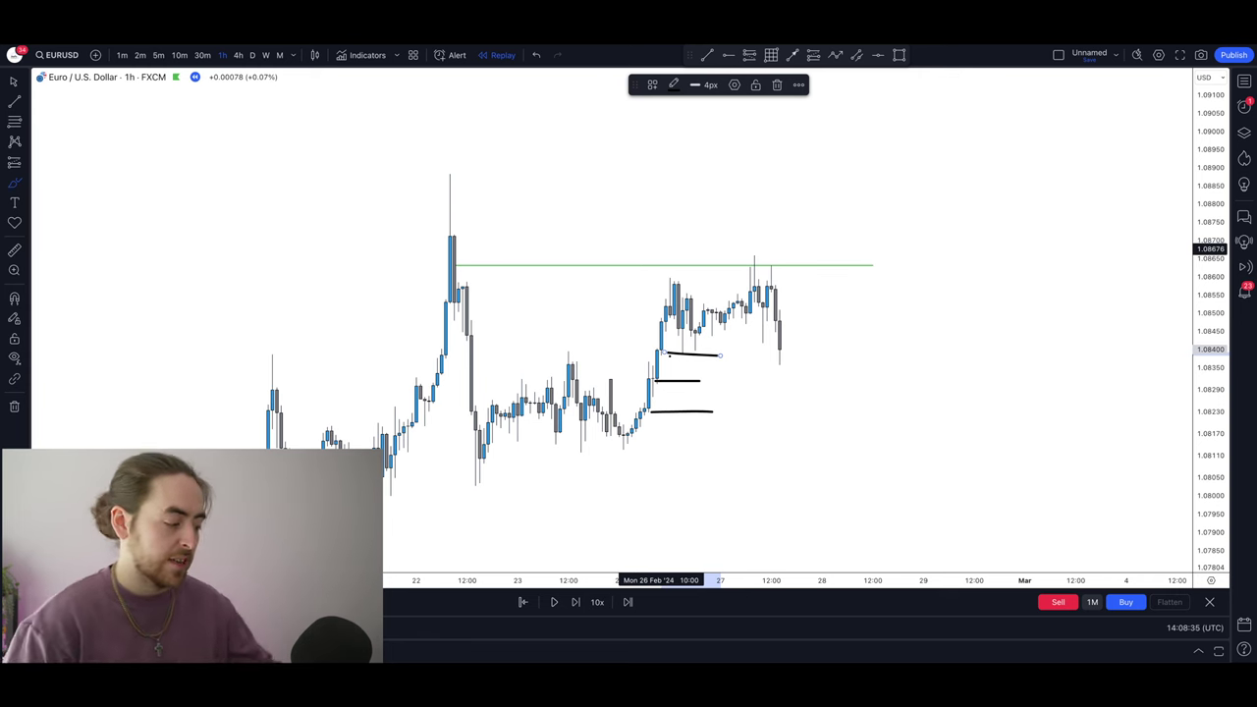
key("ctrl+z")
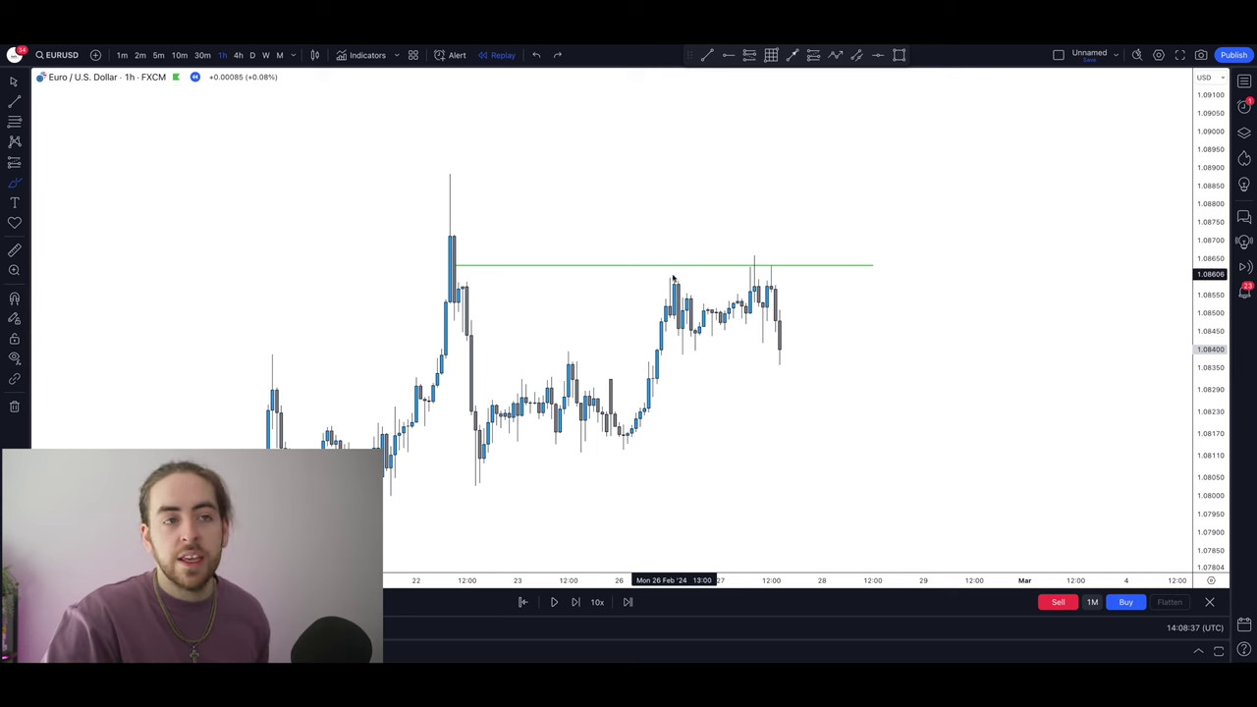
left_click_drag(671, 257, 684, 263)
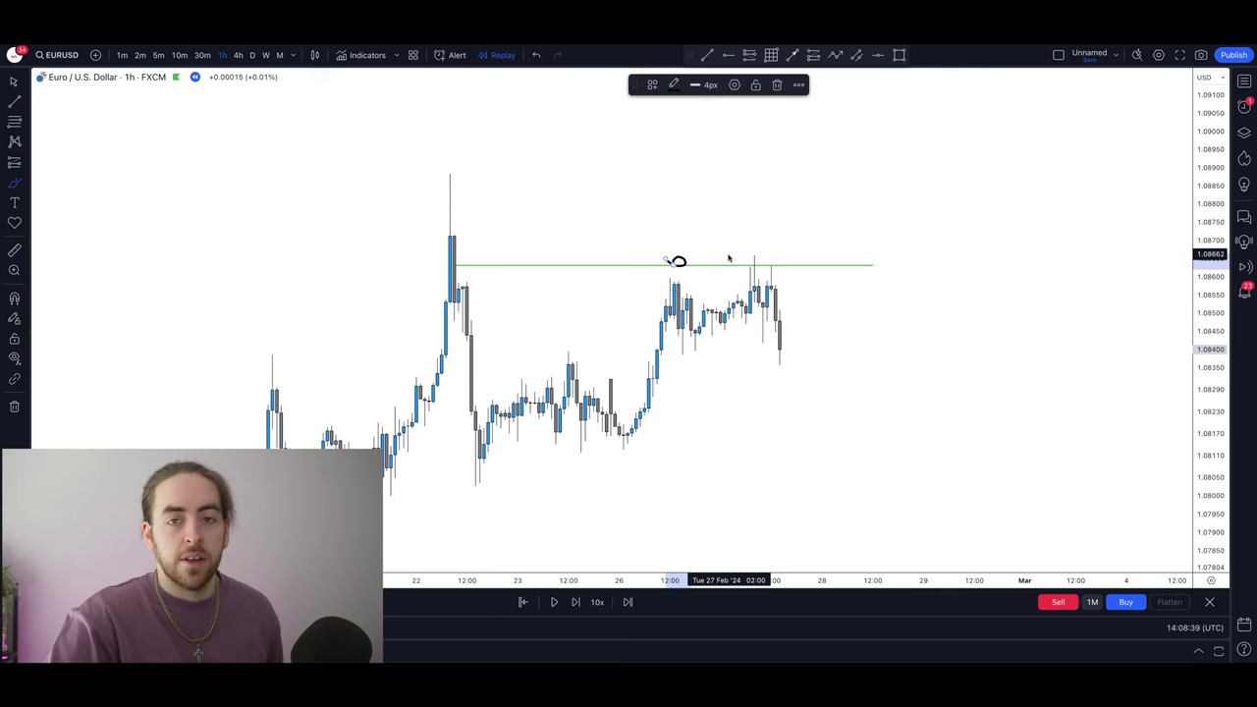
left_click_drag(619, 434, 691, 279)
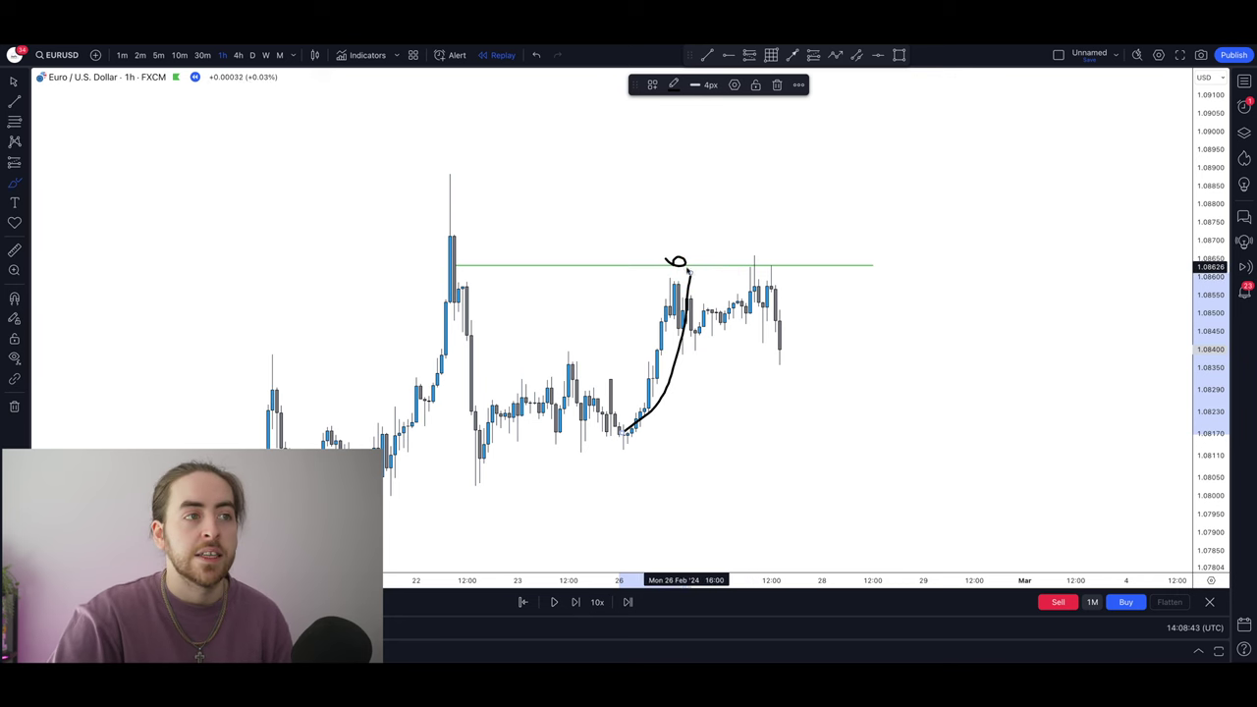
mouse_move(692, 267)
left_mouse_down()
mouse_move(714, 262)
mouse_move(737, 370)
left_mouse_up()
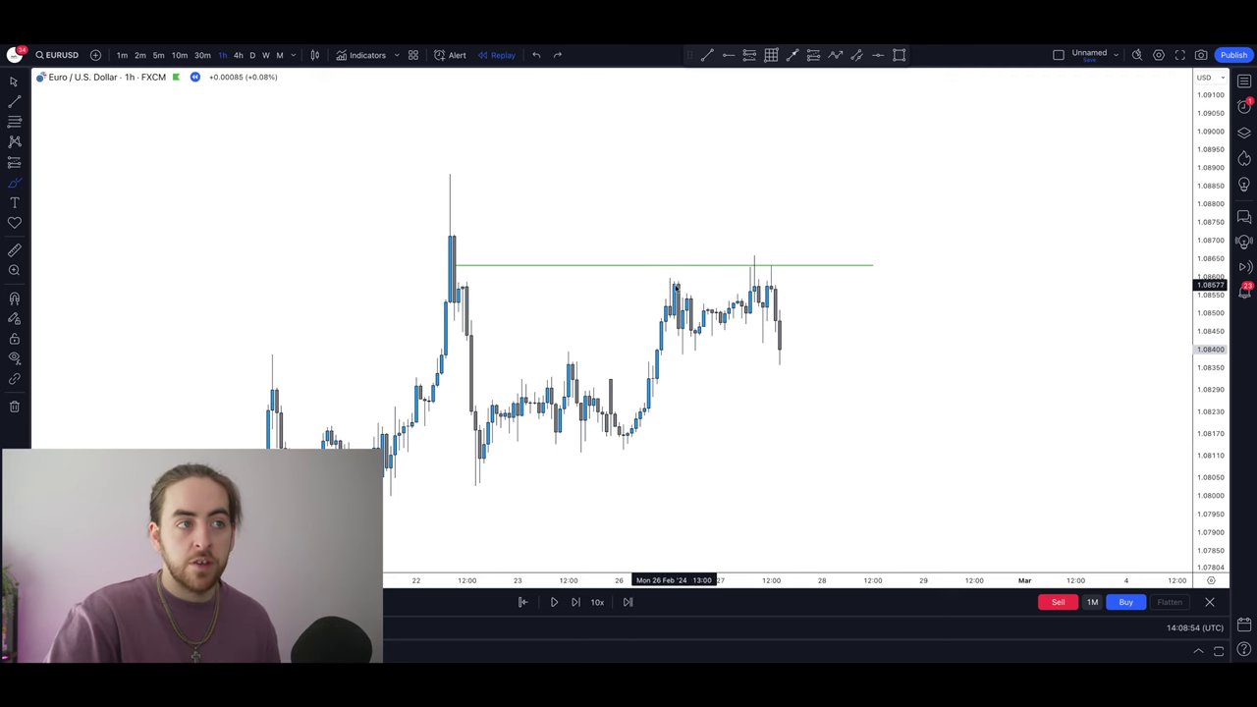
mouse_move(674, 281)
left_mouse_down()
mouse_move(677, 324)
mouse_move(685, 308)
mouse_move(694, 332)
mouse_move(739, 306)
mouse_move(747, 314)
left_mouse_up()
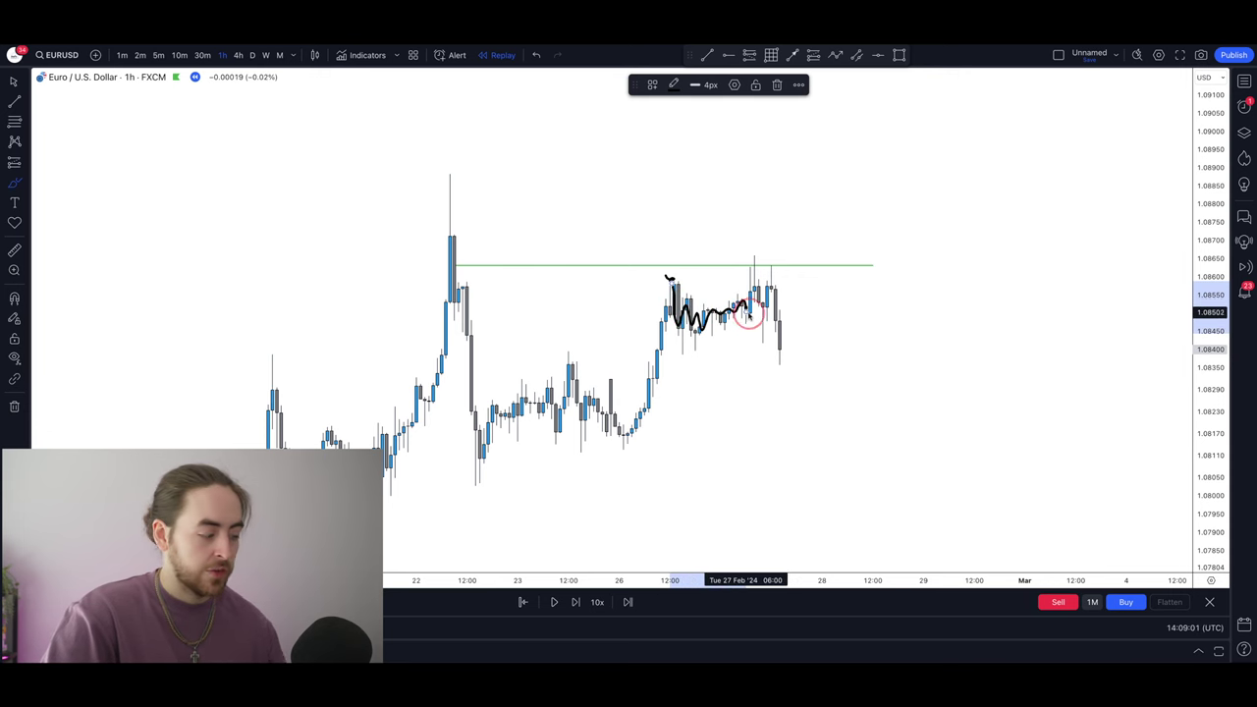
key("ctrl+z")
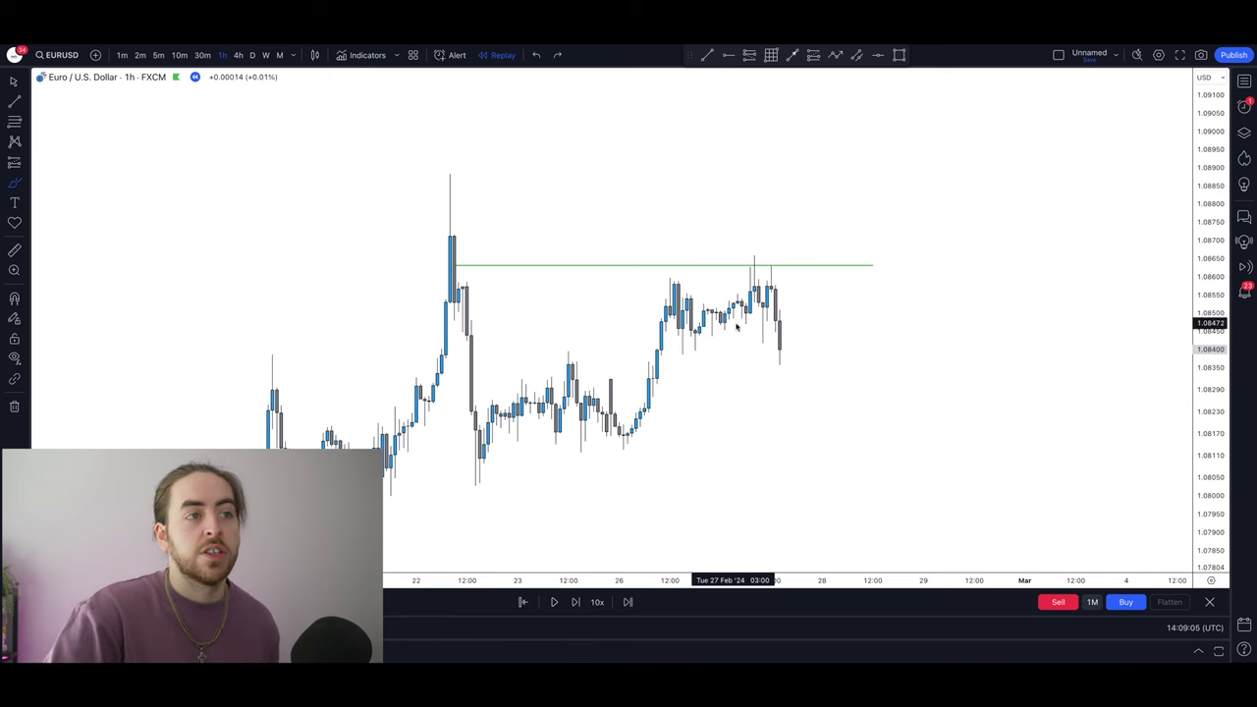
left_click(737, 312)
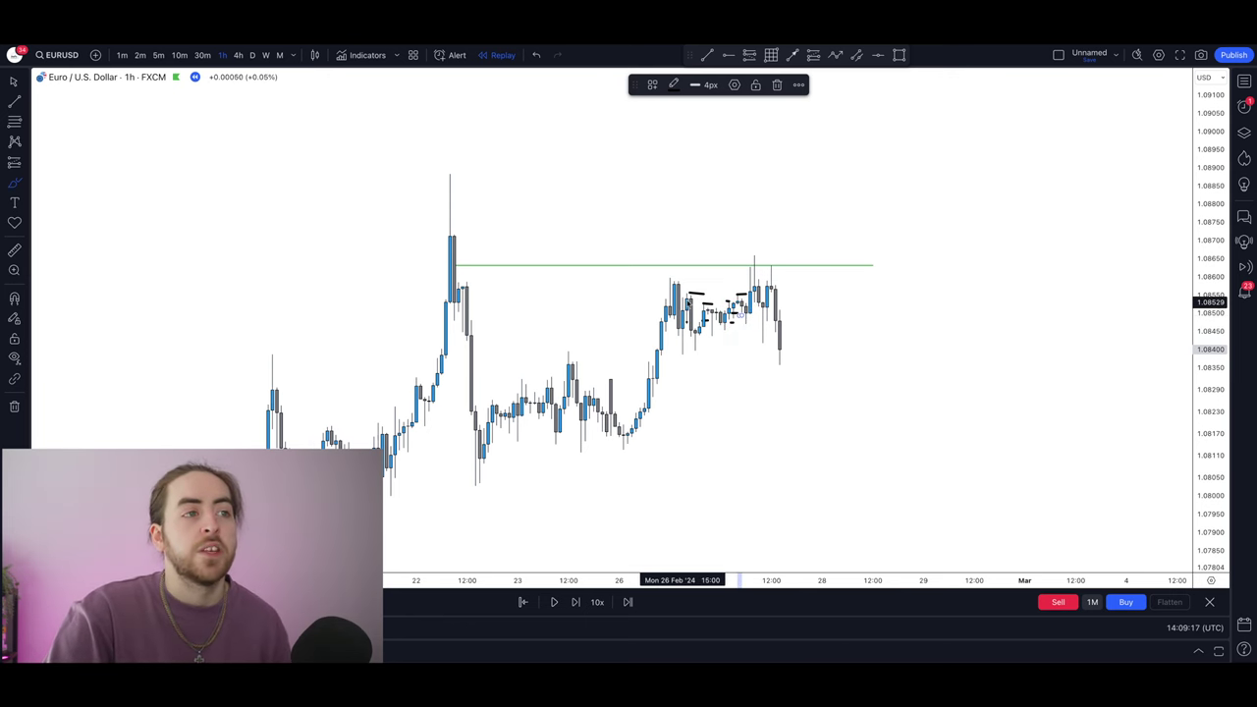
mouse_move(633, 432)
left_mouse_down()
mouse_move(666, 302)
mouse_move(776, 308)
left_mouse_up()
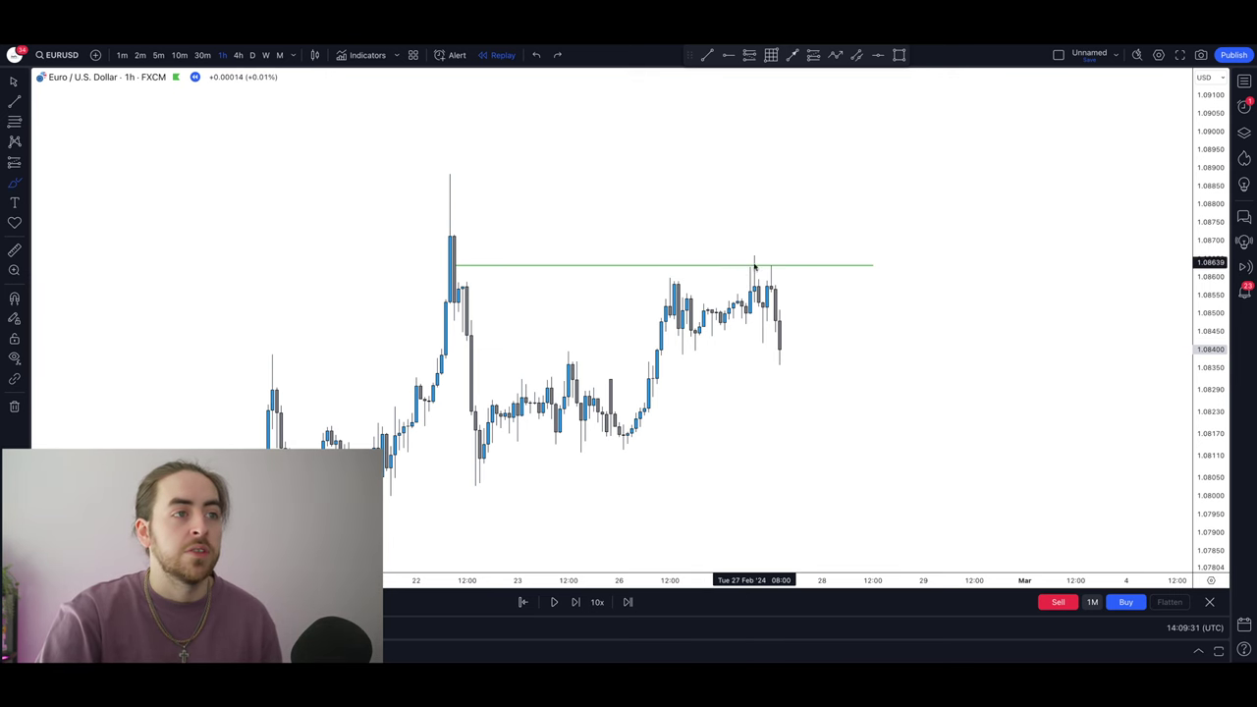
Draw a light green rectangle over the recent highs as the supply zone.
left_click(14, 190)
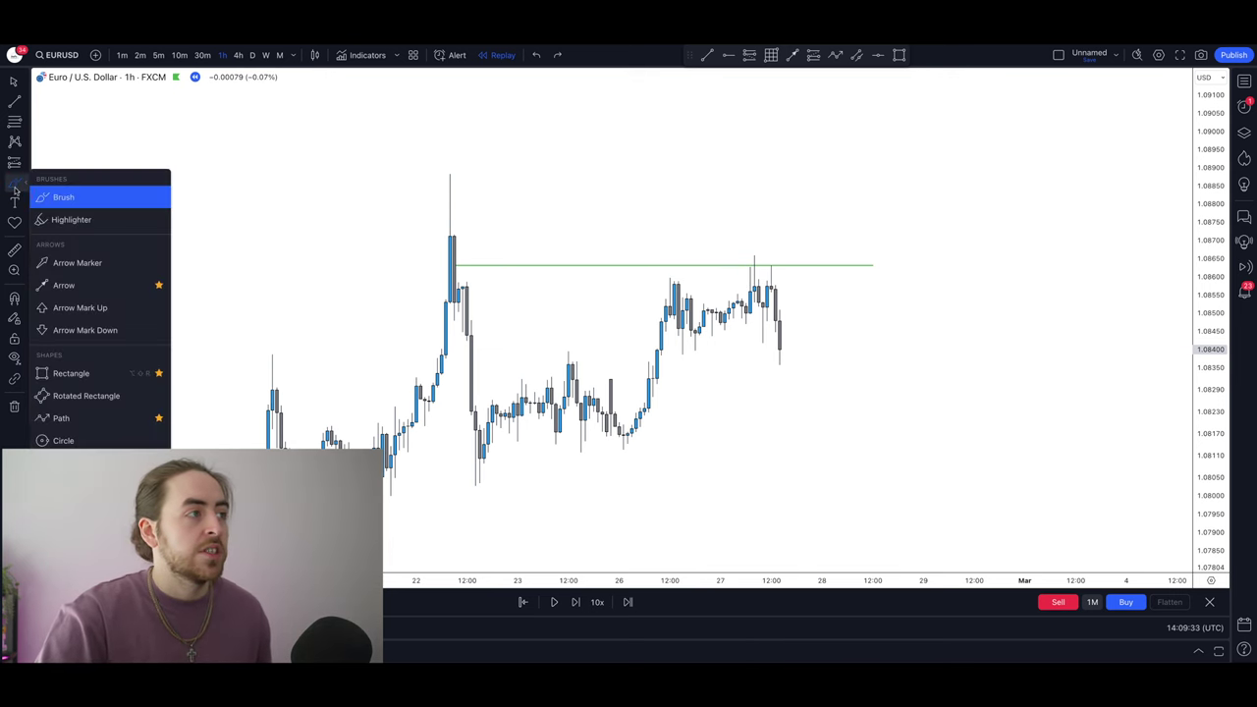
left_click(71, 374)
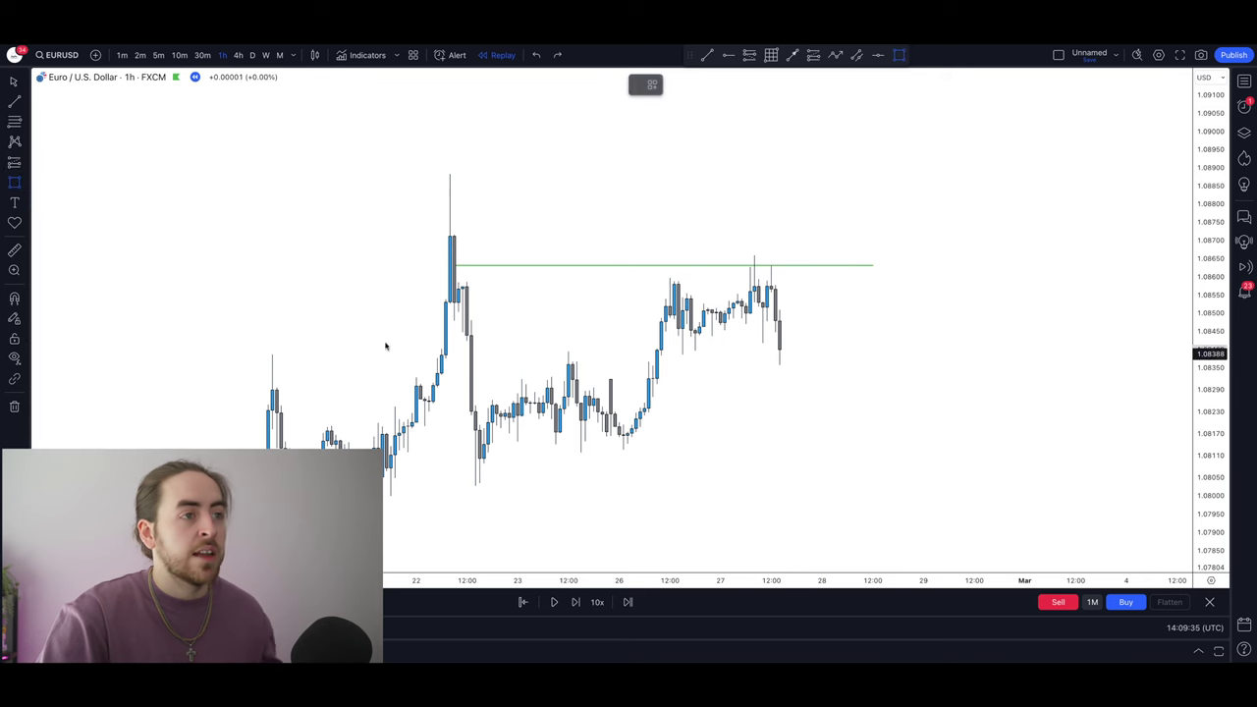
left_click_drag(742, 251, 785, 281)
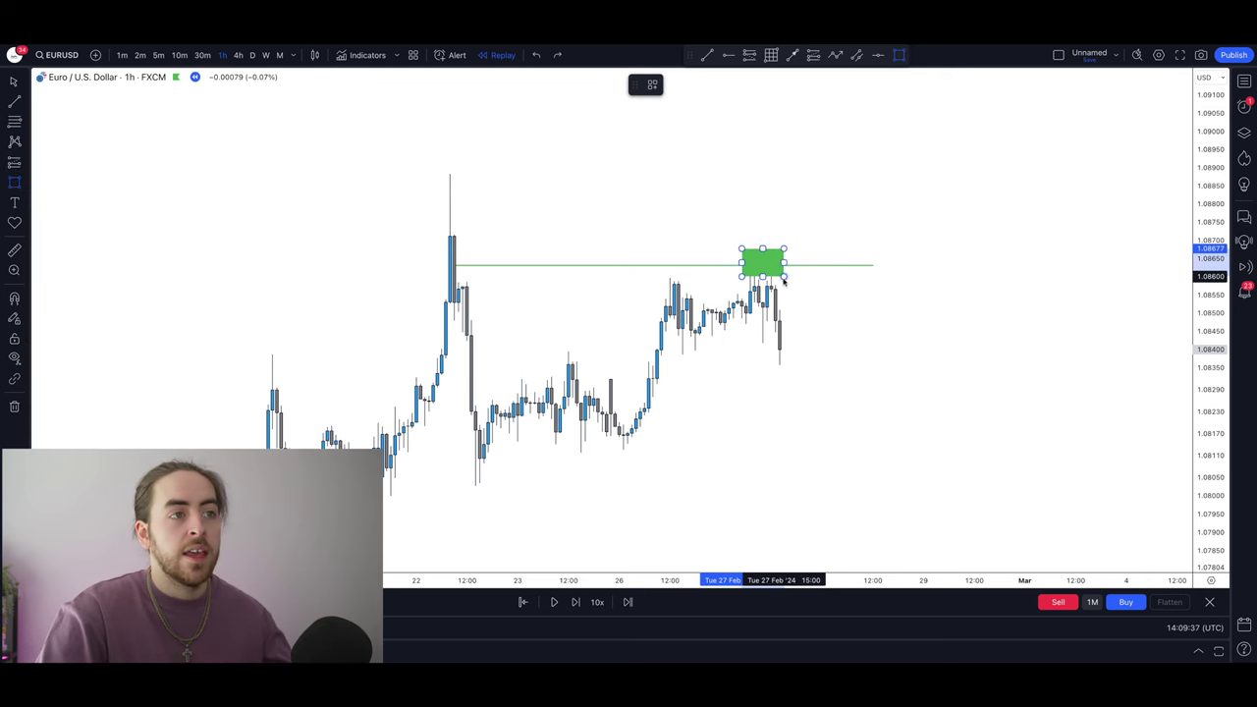
left_click(694, 84)
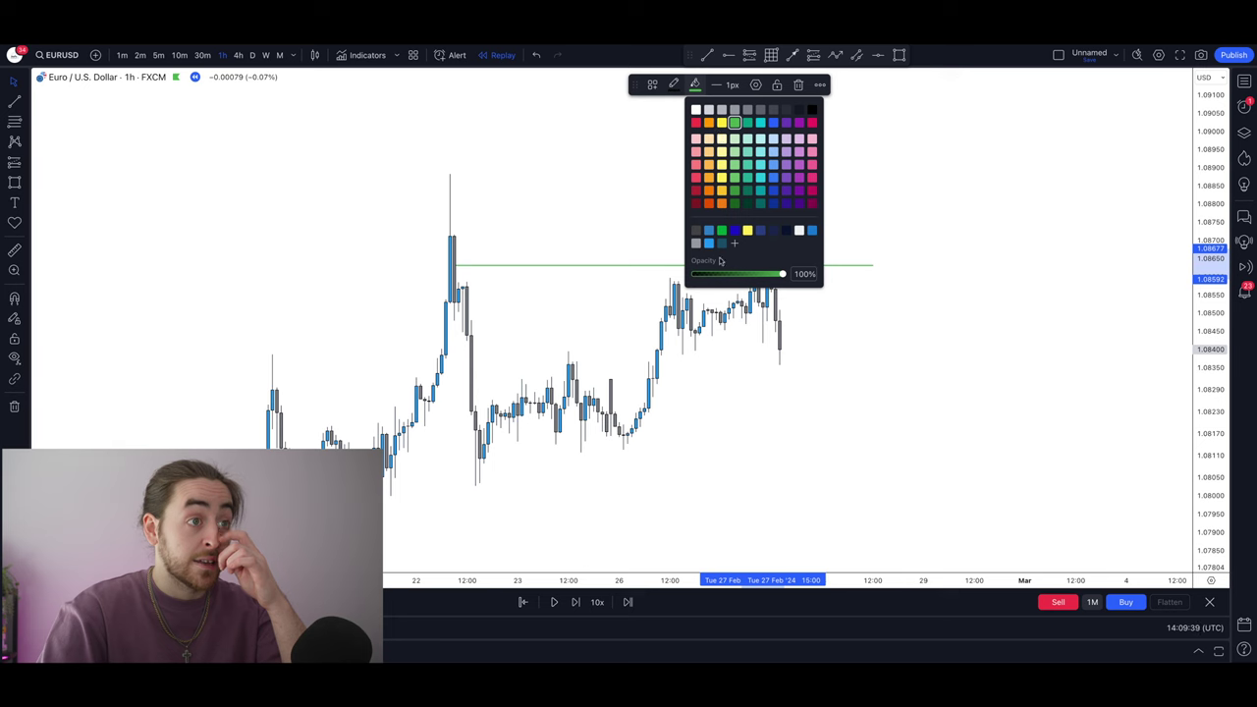
left_click(839, 308)
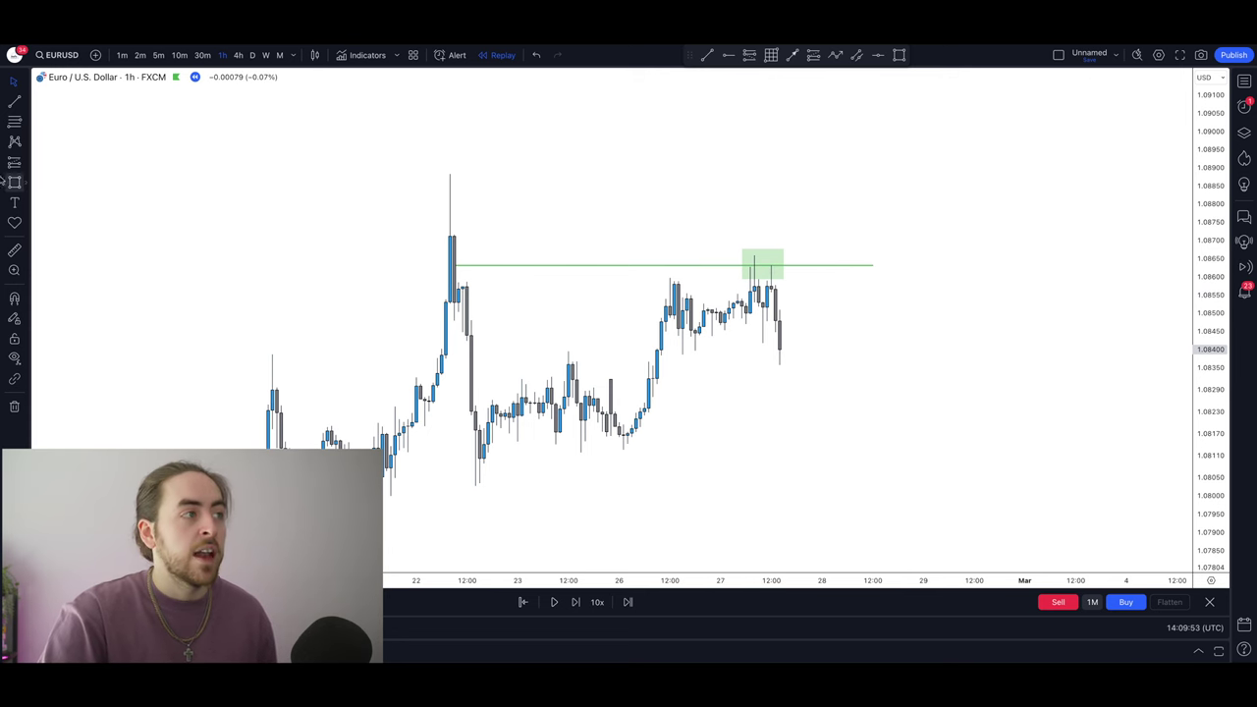
Add green rectangles around the rally from the 26th and the latest drop.
key("alt+shift+r")
left_click(626, 429)
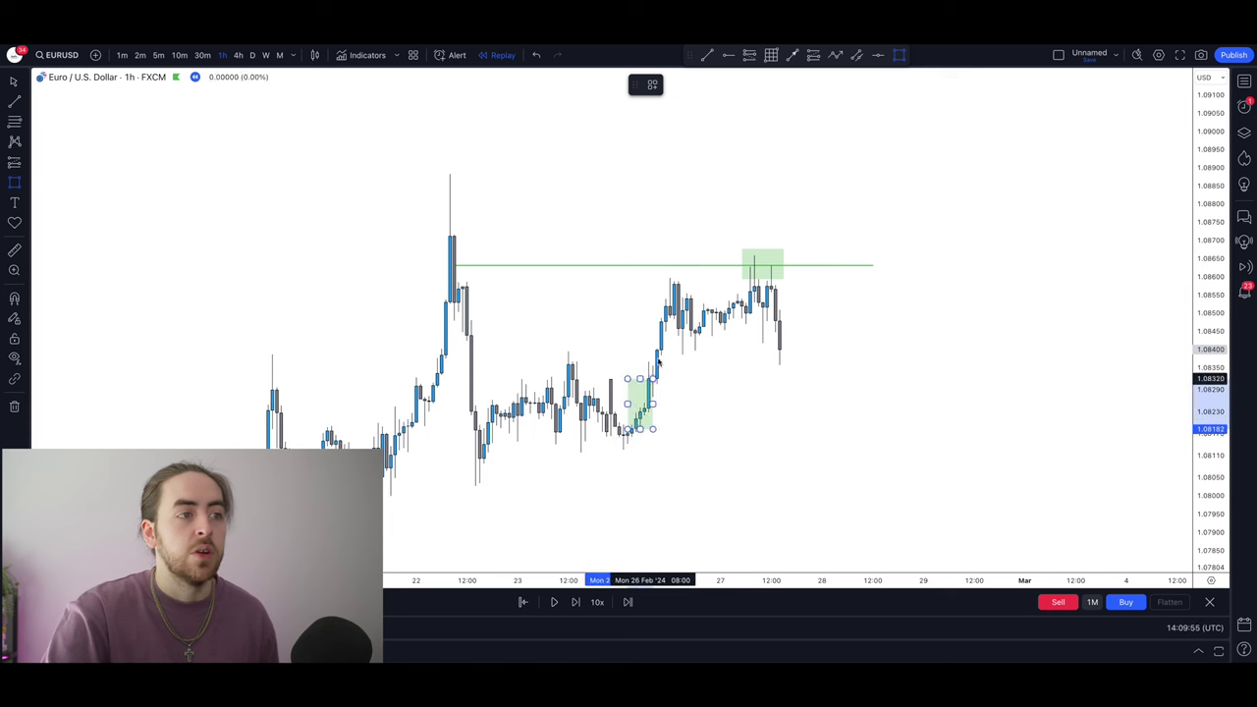
left_click(674, 285)
left_click(256, 202)
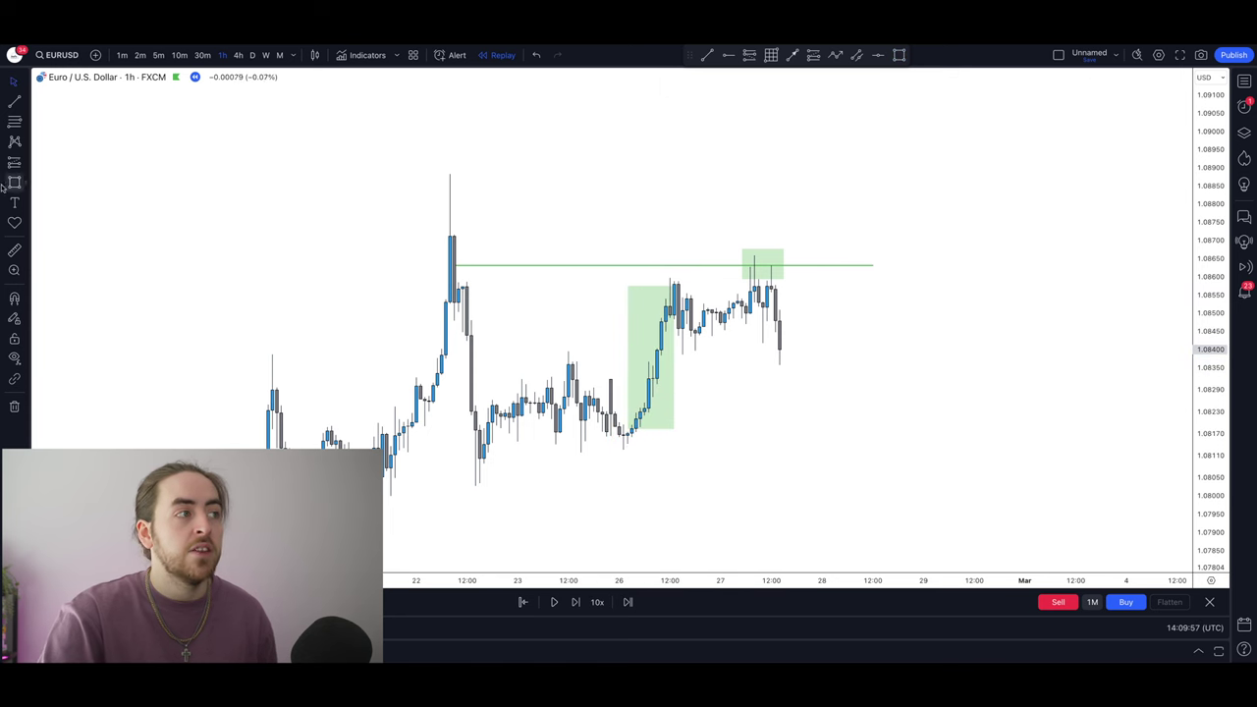
key("alt+shift+r")
left_click(763, 264)
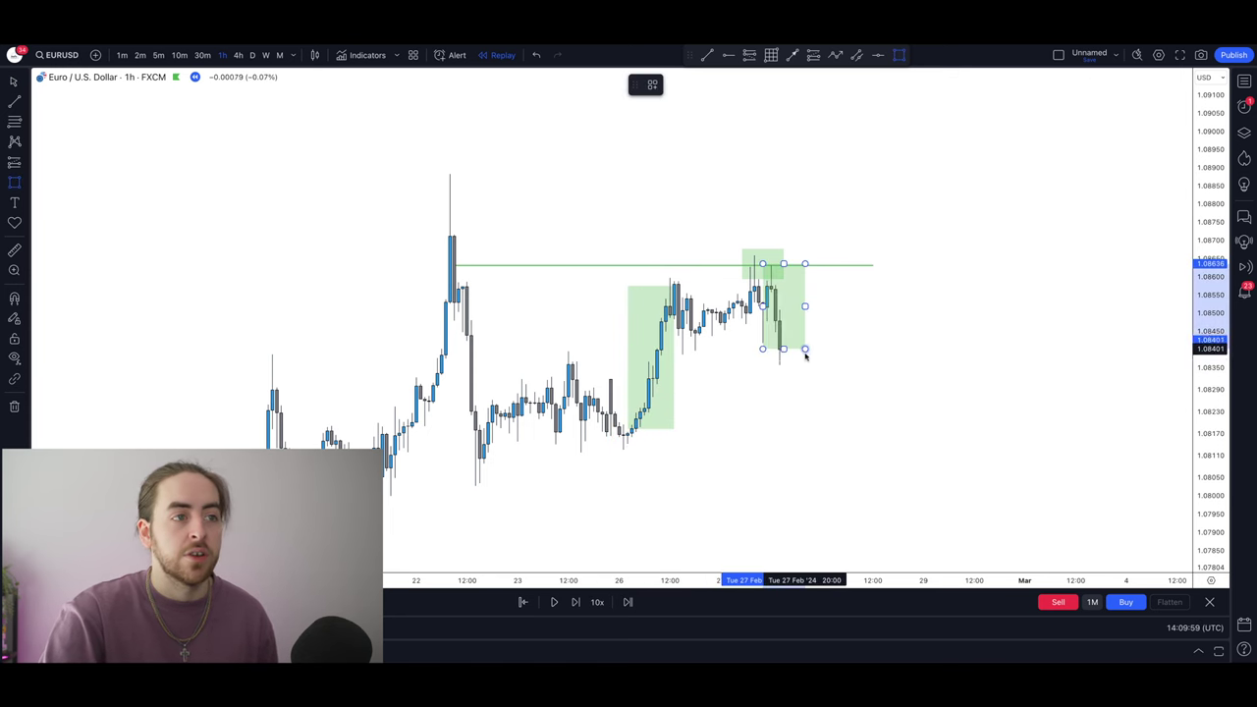
left_click(801, 361)
left_click(838, 350)
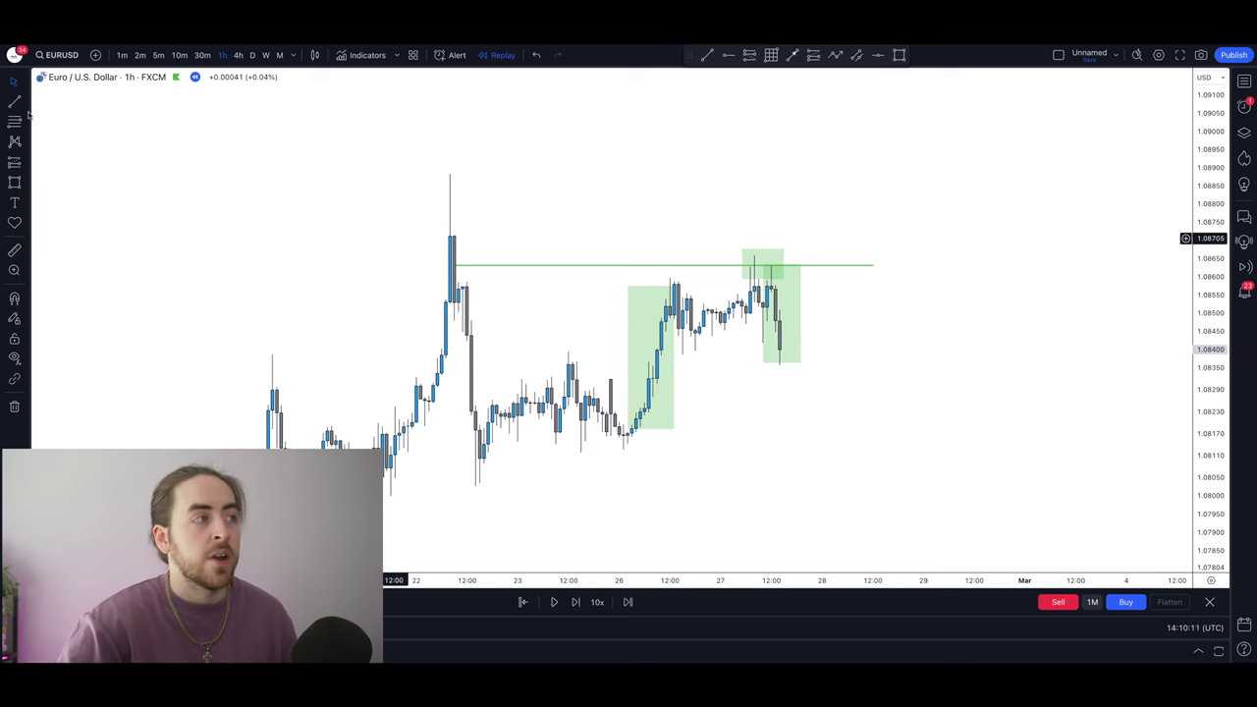
Draw a green box over the sideways range, then select and deselect the supply zone box.
left_click(12, 182)
left_click(671, 283)
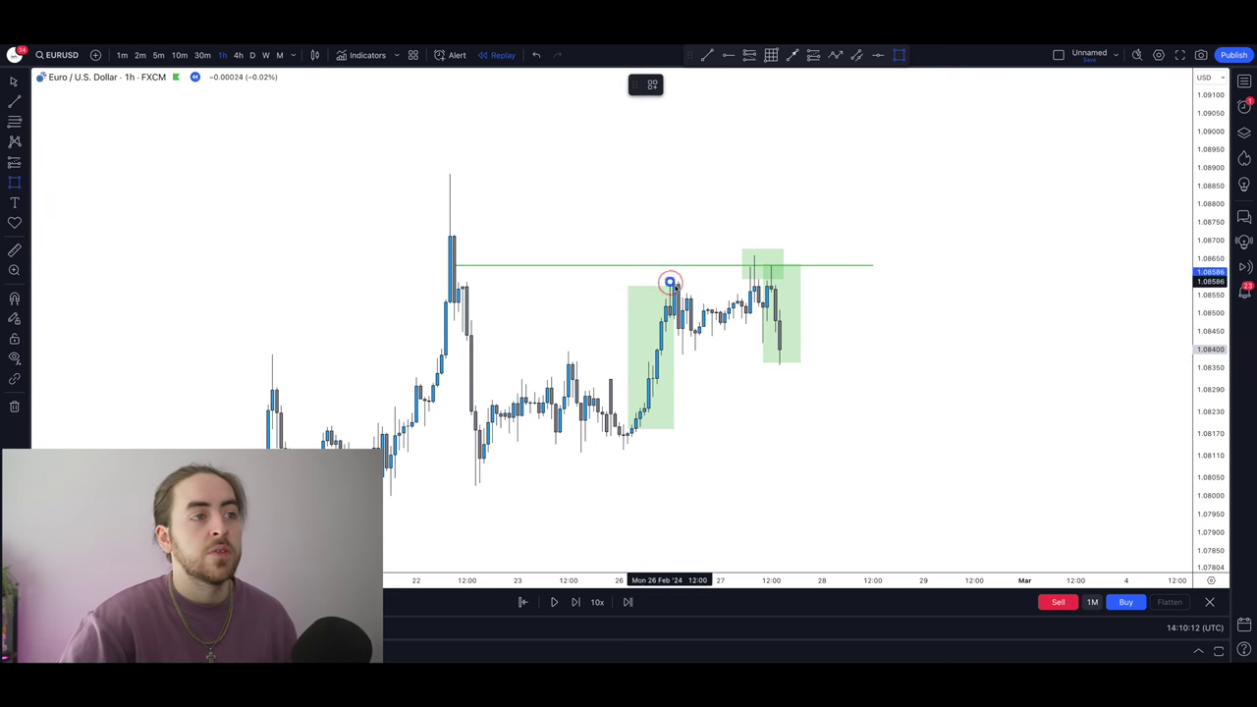
left_click(756, 342)
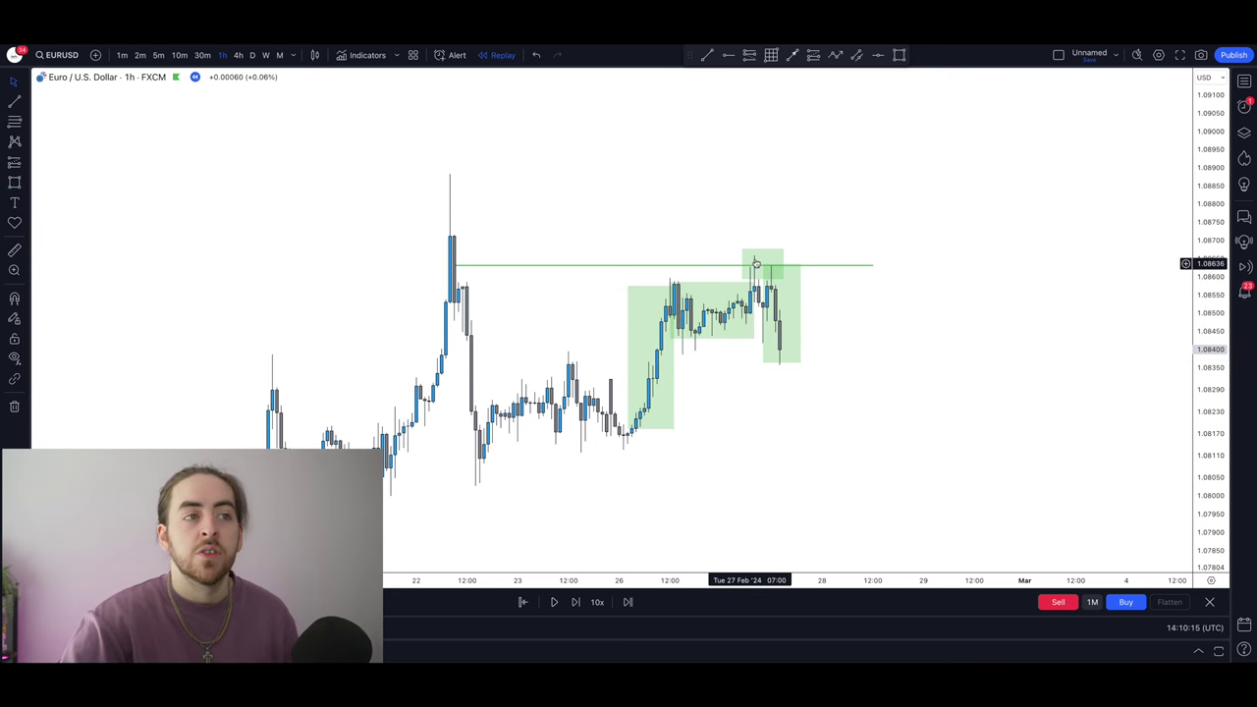
left_click(751, 253)
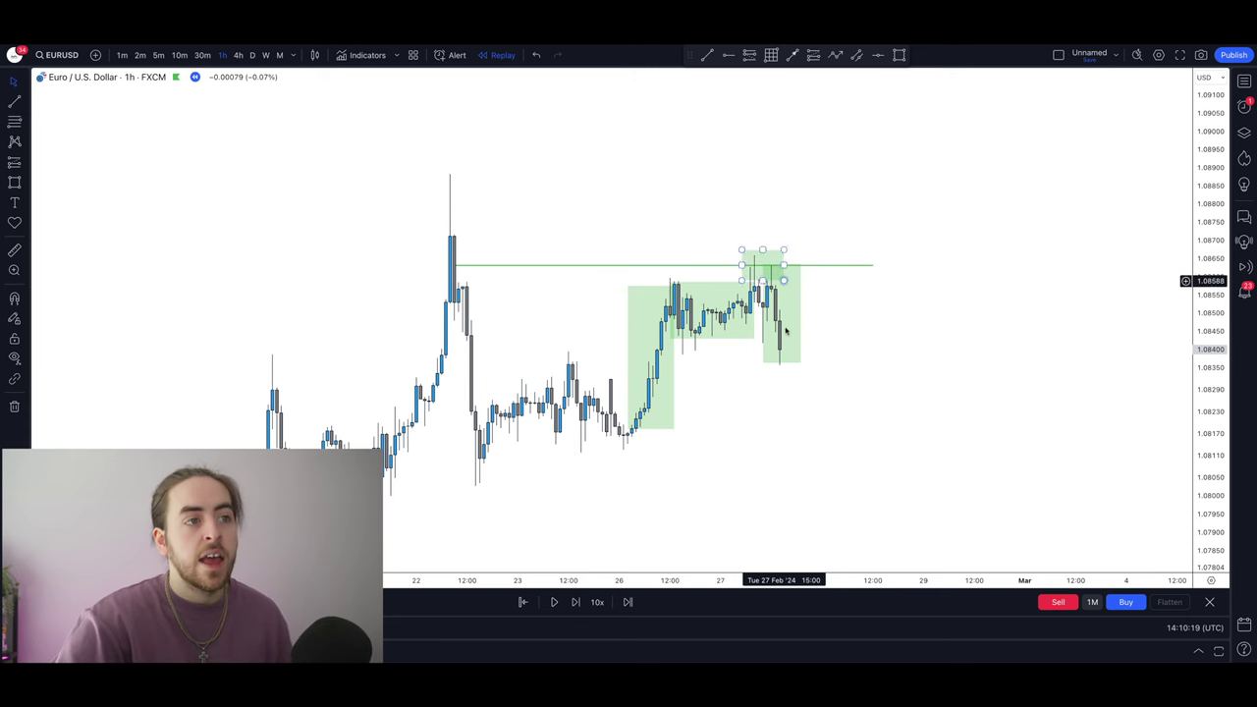
left_click(752, 290)
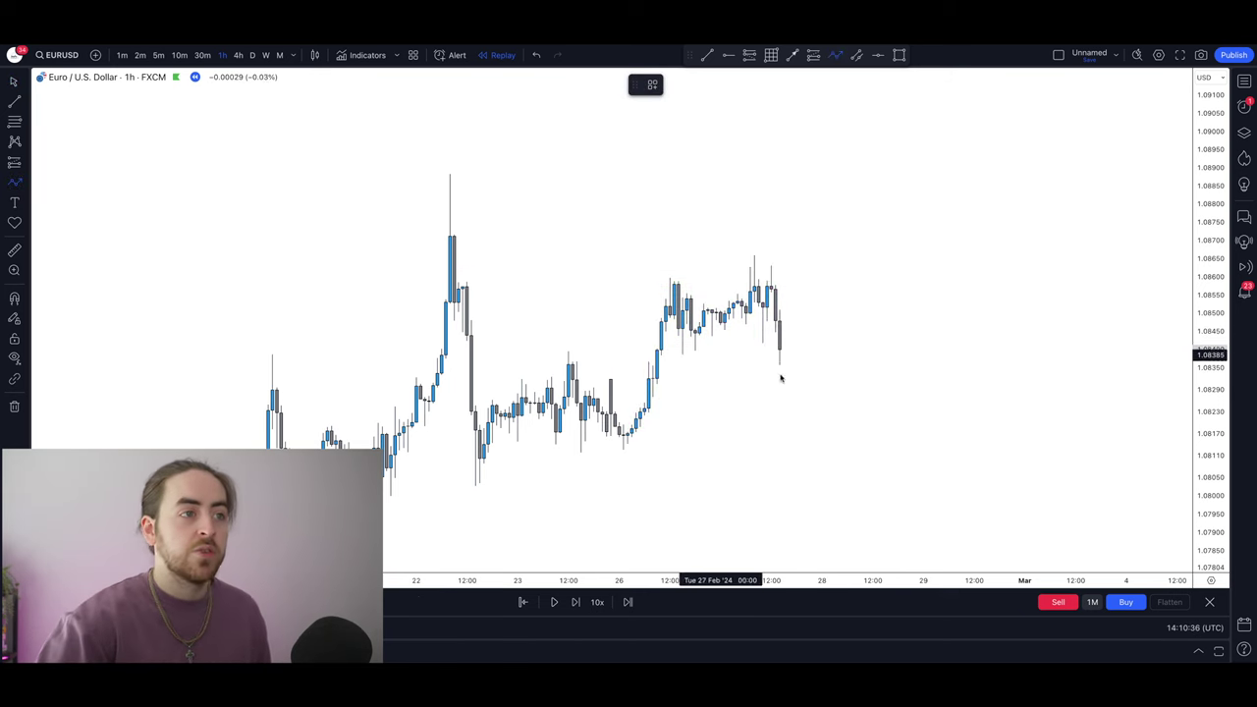
mouse_move(787, 344)
left_mouse_down()
mouse_move(789, 327)
mouse_move(789, 435)
mouse_move(821, 447)
left_mouse_up()
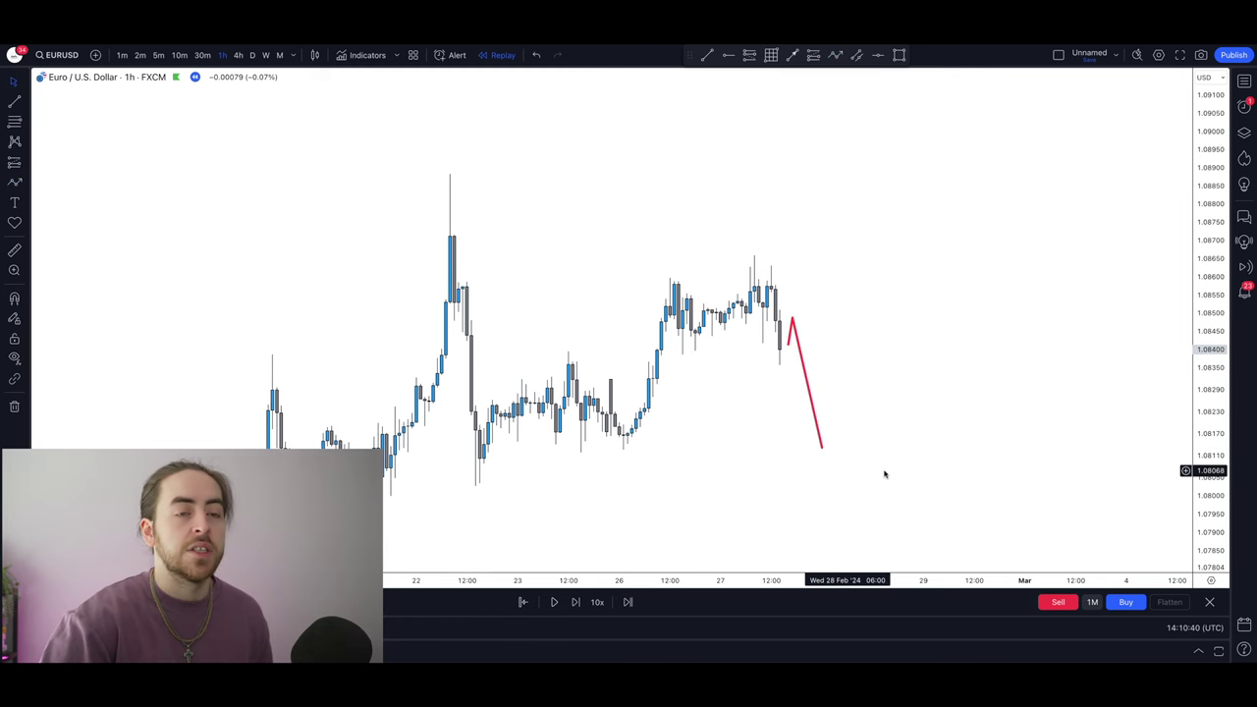
left_click(980, 437)
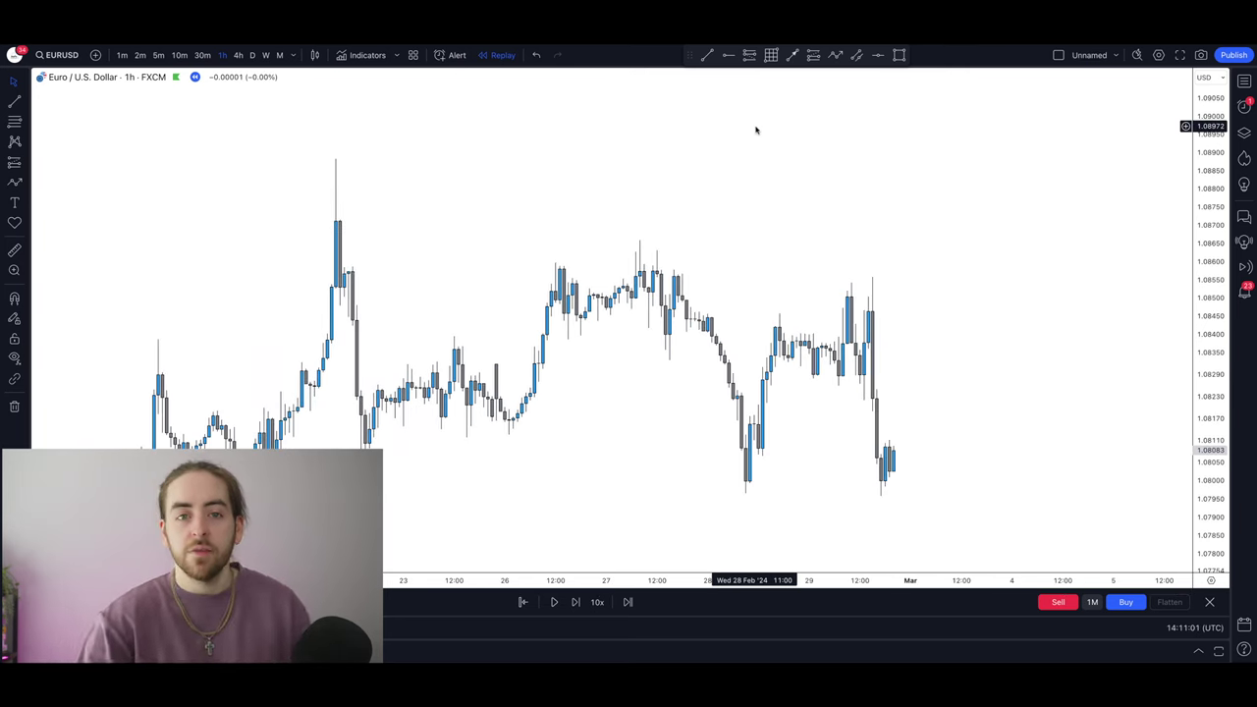
left_click(10, 181)
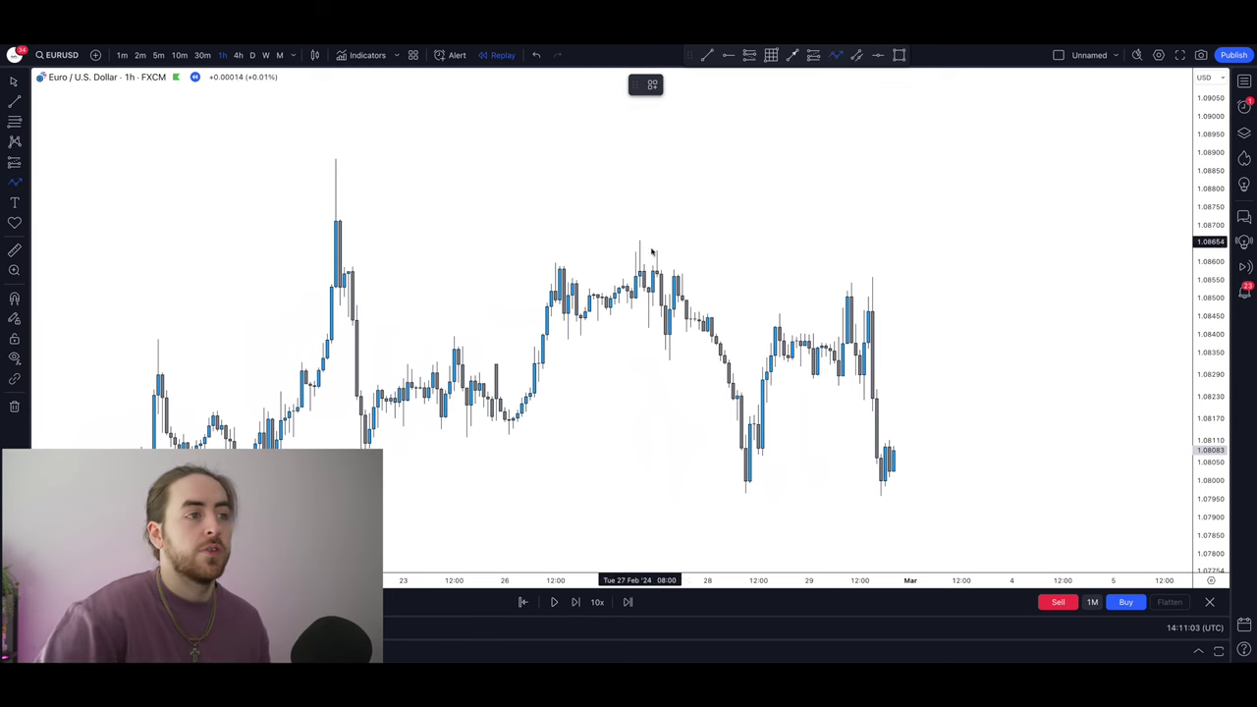
left_click(674, 295)
left_click(739, 483)
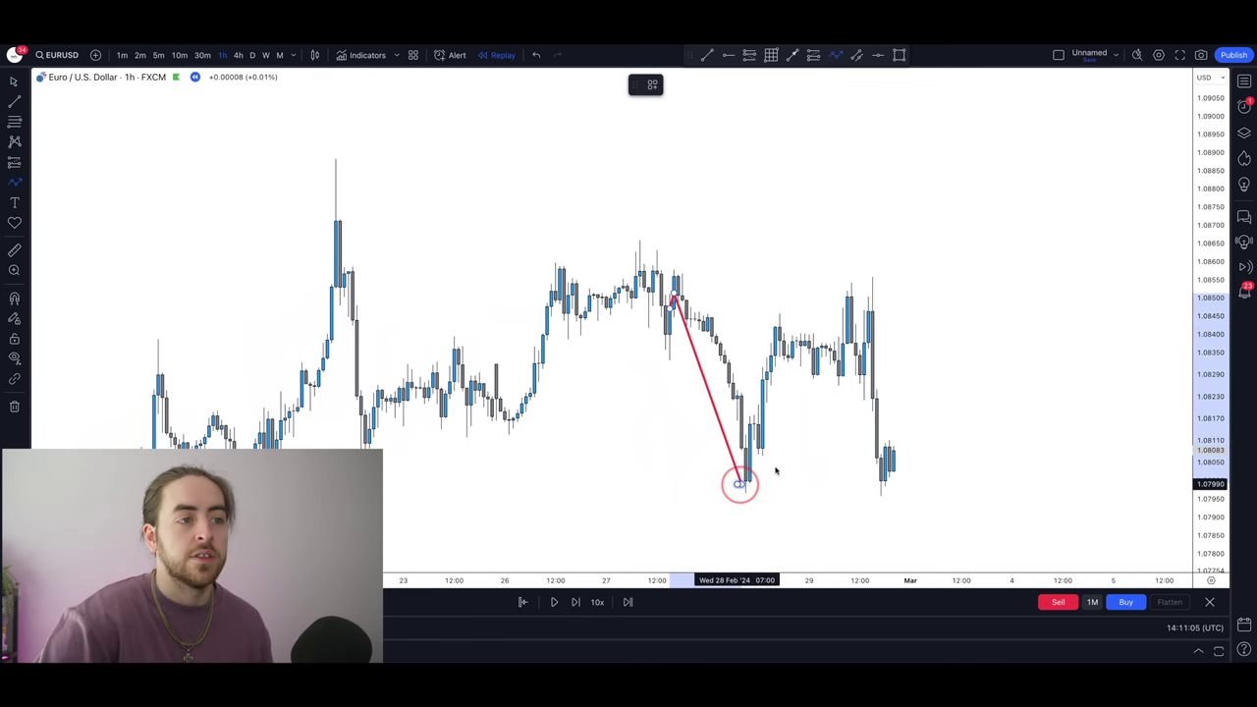
double_click(801, 461)
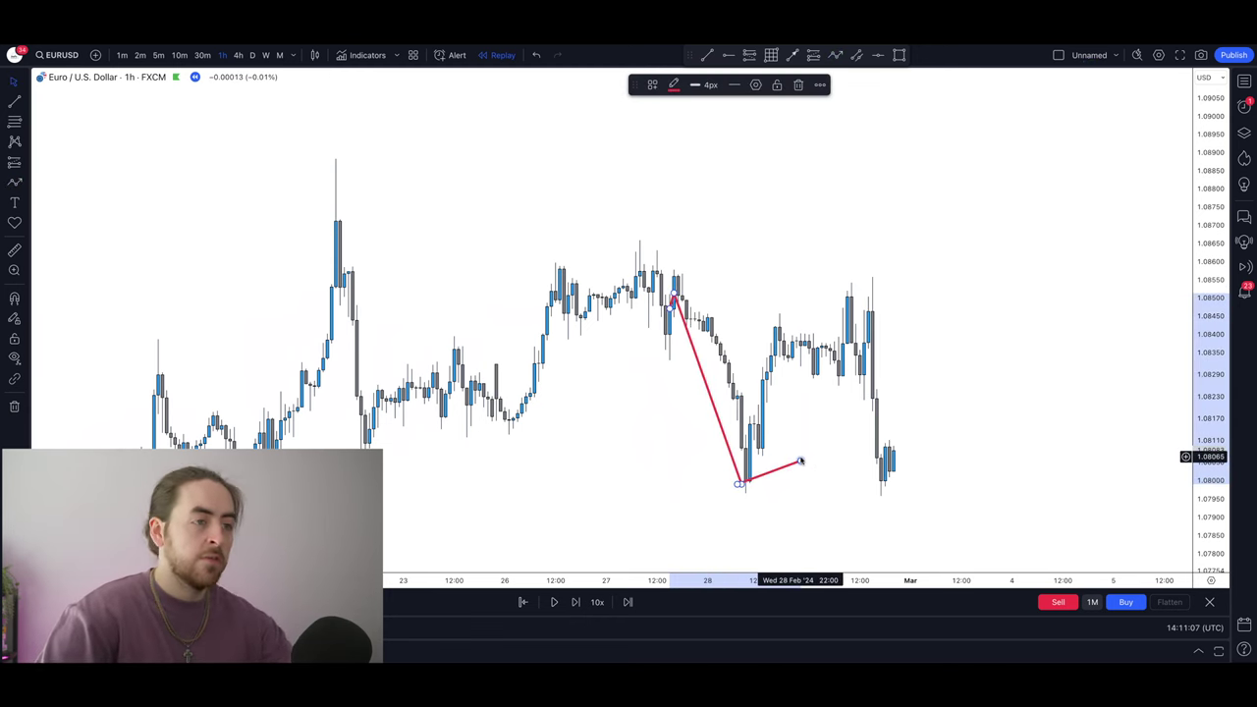
key("Delete")
key("alt+shift+r")
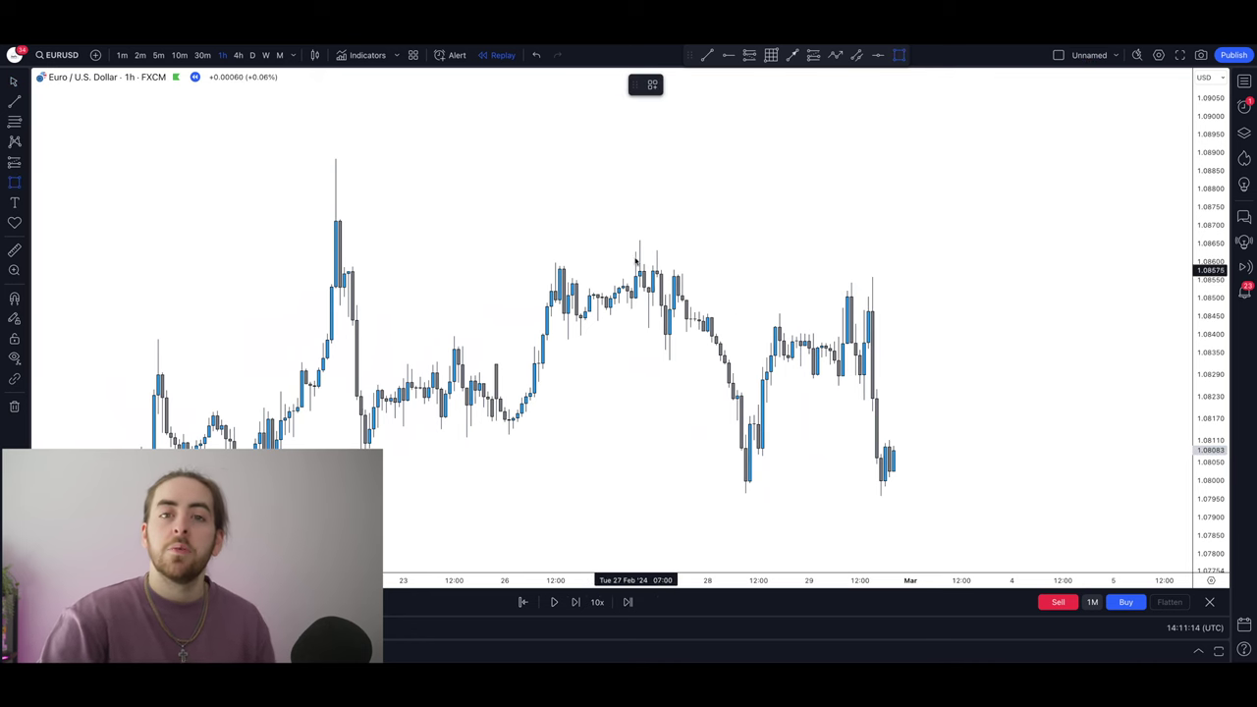
left_click(872, 282)
Finish the green supply zone rectangle and shift the chart left to make room ahead.
left_click(1063, 324)
left_click_drag(1086, 412, 1002, 420)
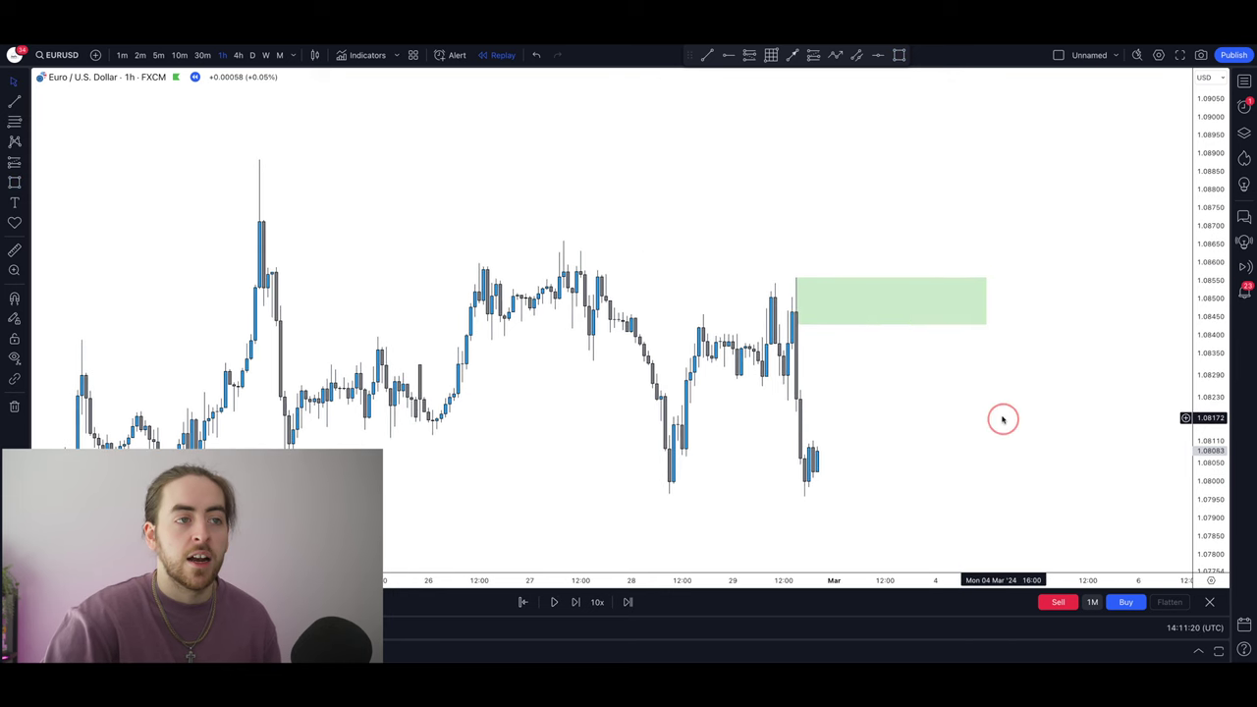
left_click(23, 183)
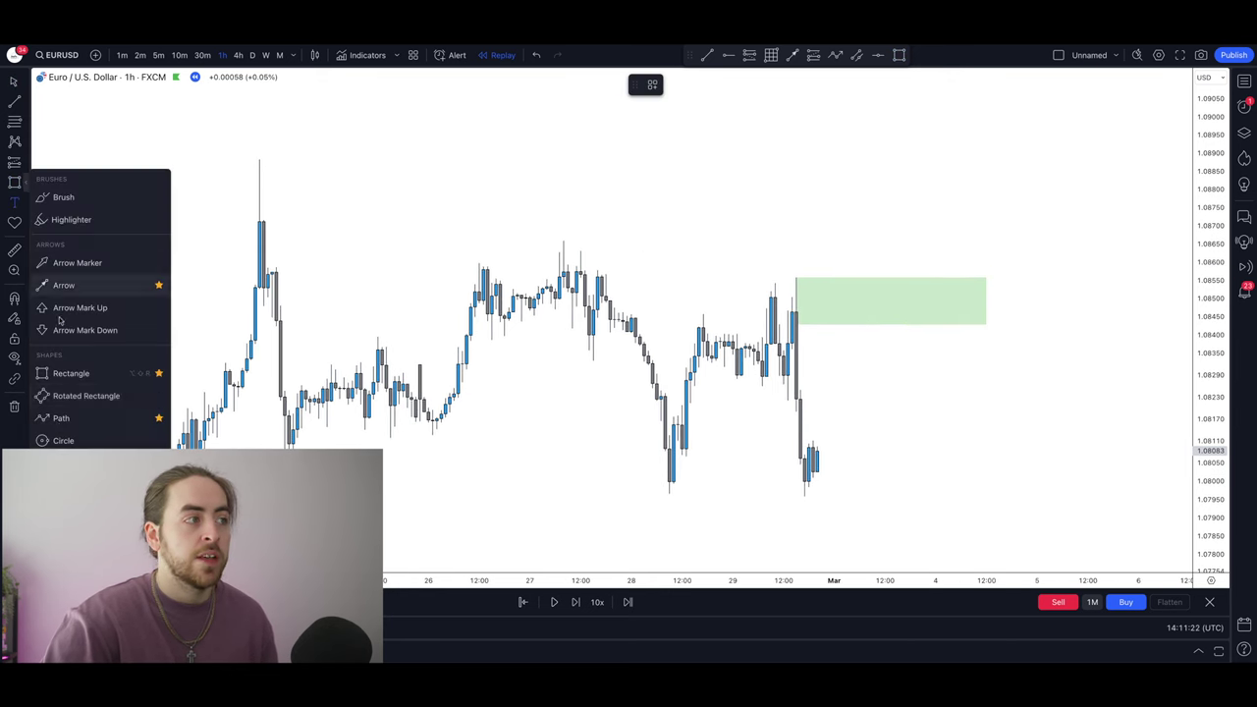
left_click(59, 438)
Sketch a red path from the latest low up into the zone and far down, then advance one bar.
left_click(14, 184)
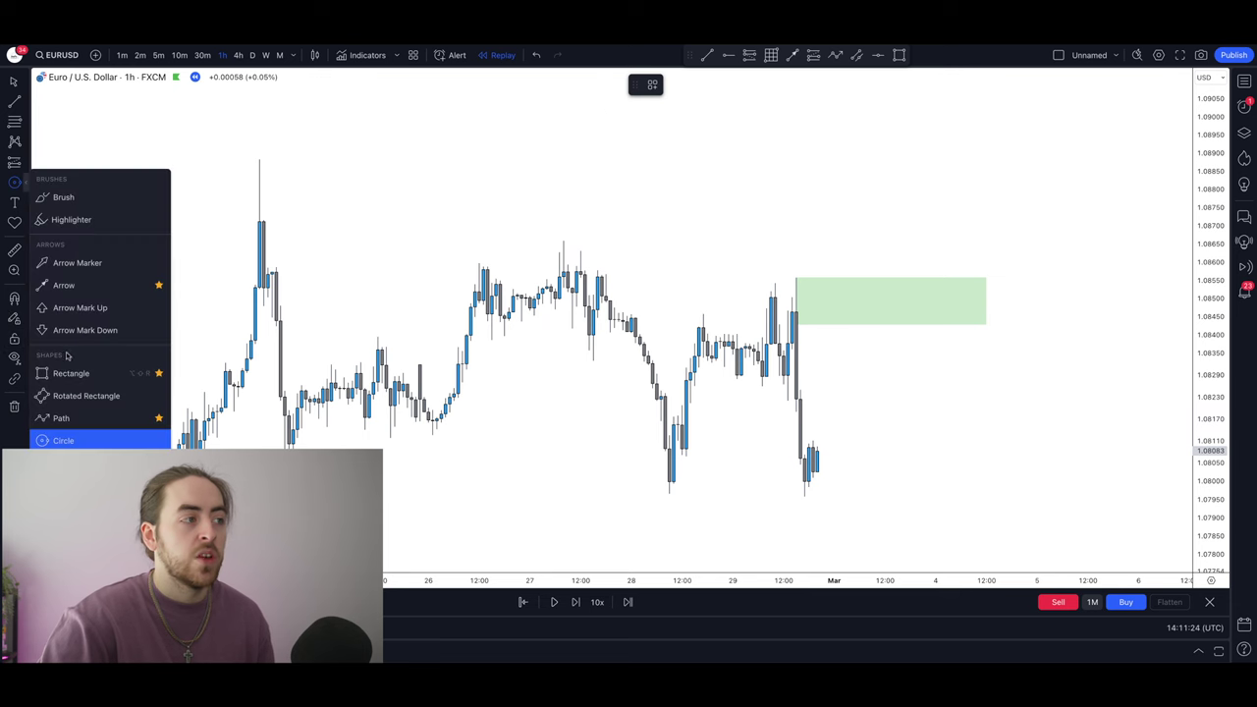
left_click(59, 419)
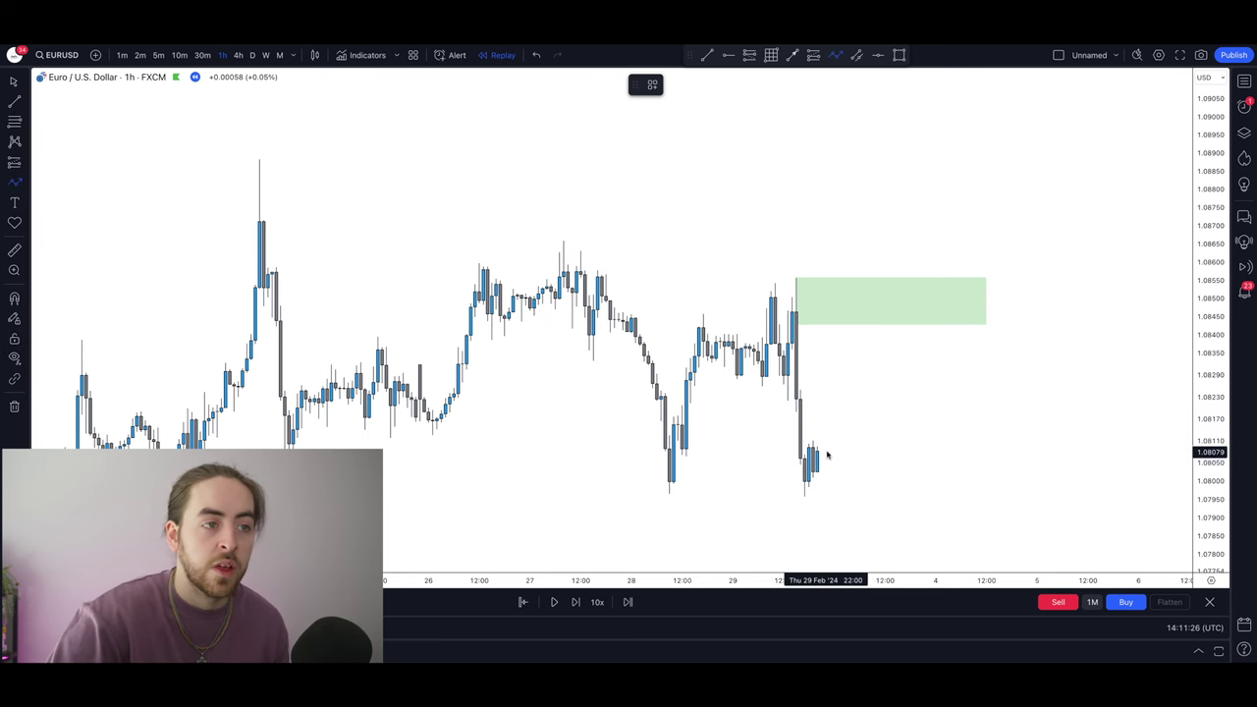
left_click(827, 455)
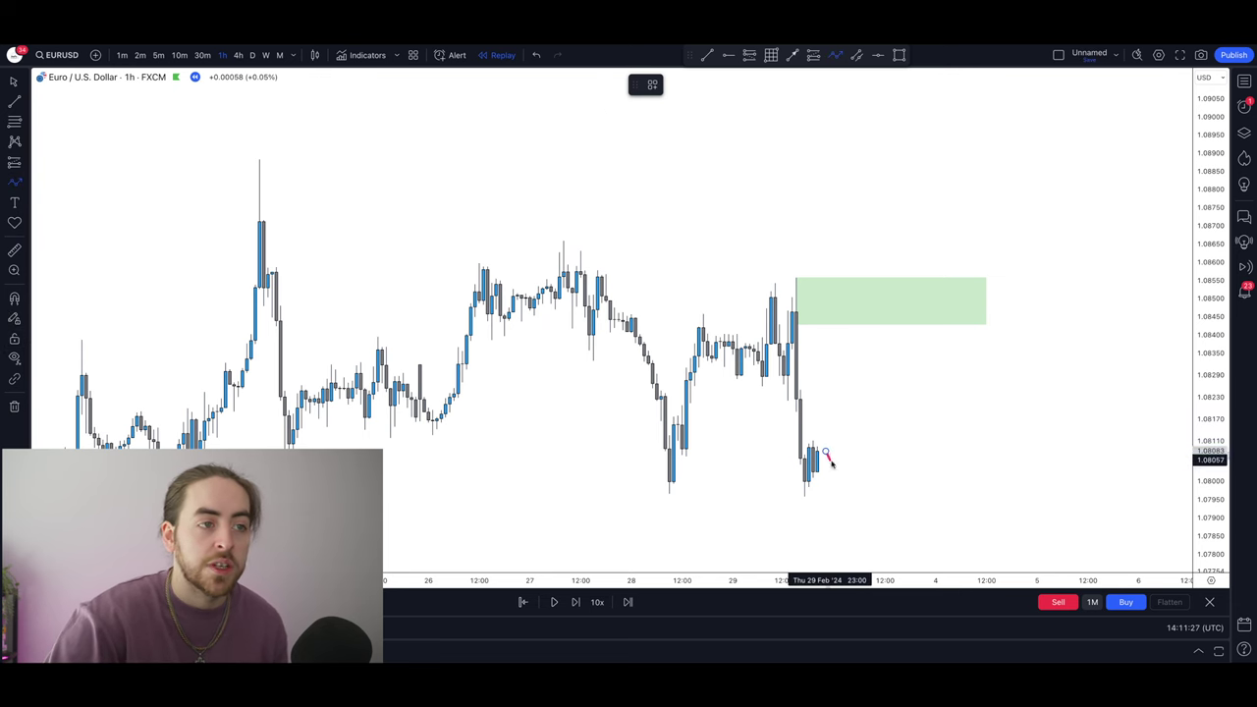
left_click(876, 322)
double_click(912, 552)
left_click_drag(989, 501, 1023, 483)
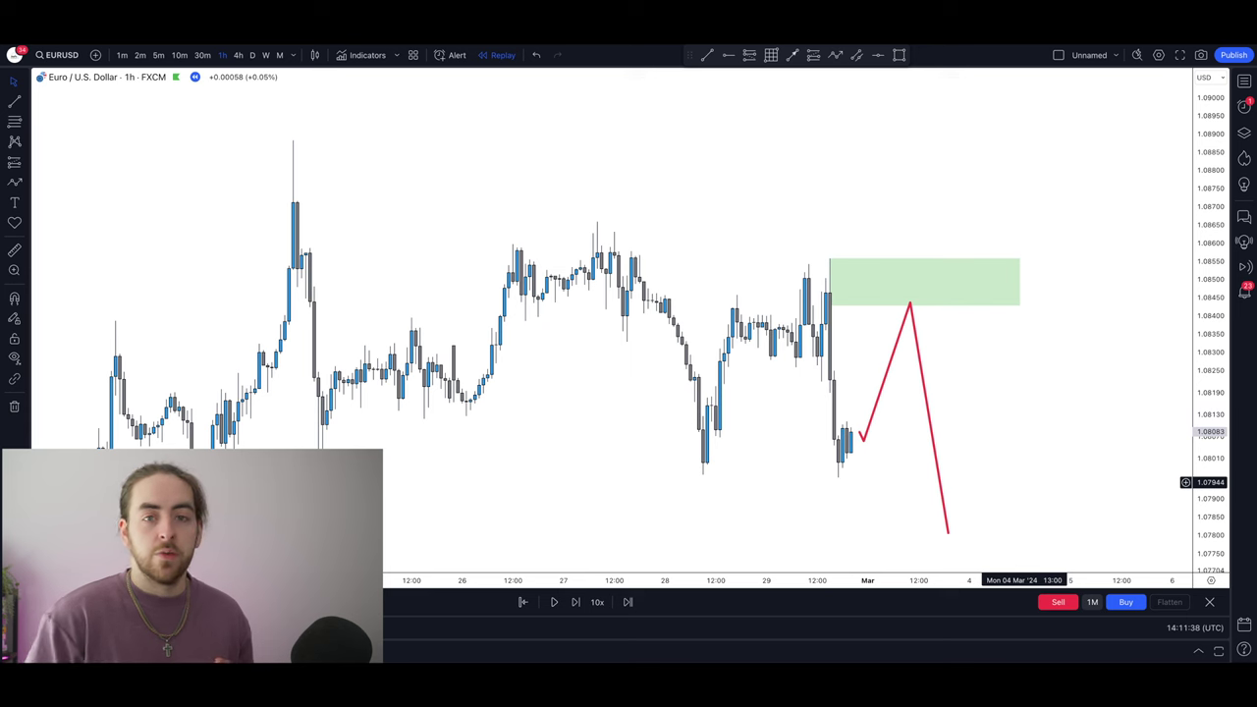
left_click(577, 603)
Step the replay forward bar by bar.
left_click(578, 603)
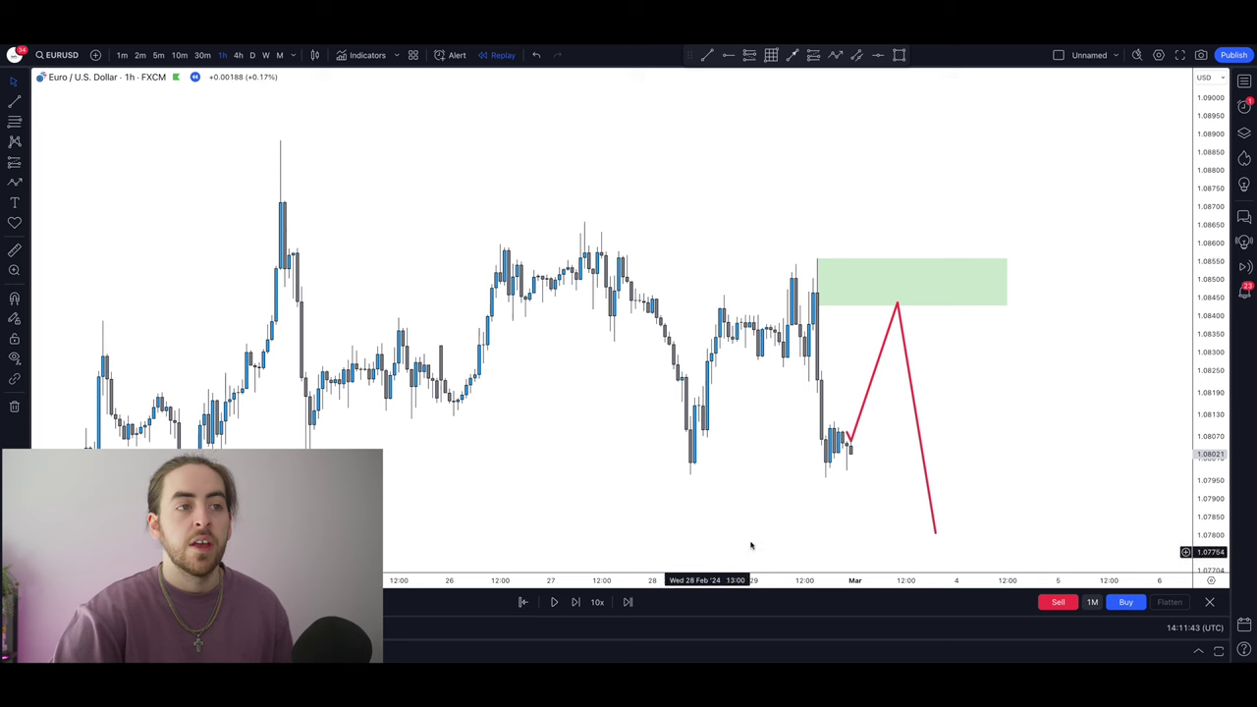
left_click(574, 602)
left_click(573, 602)
left_click(574, 602)
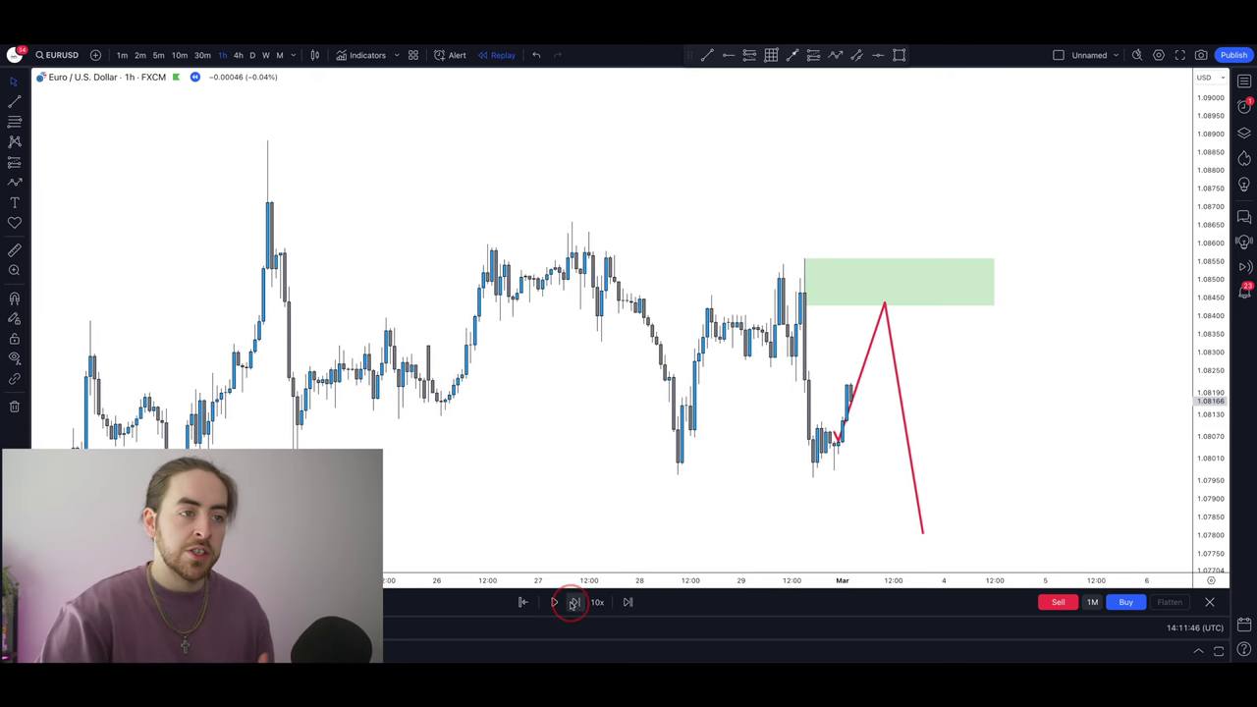
left_click(575, 602)
left_click(575, 602)
left_click(574, 602)
left_click(575, 602)
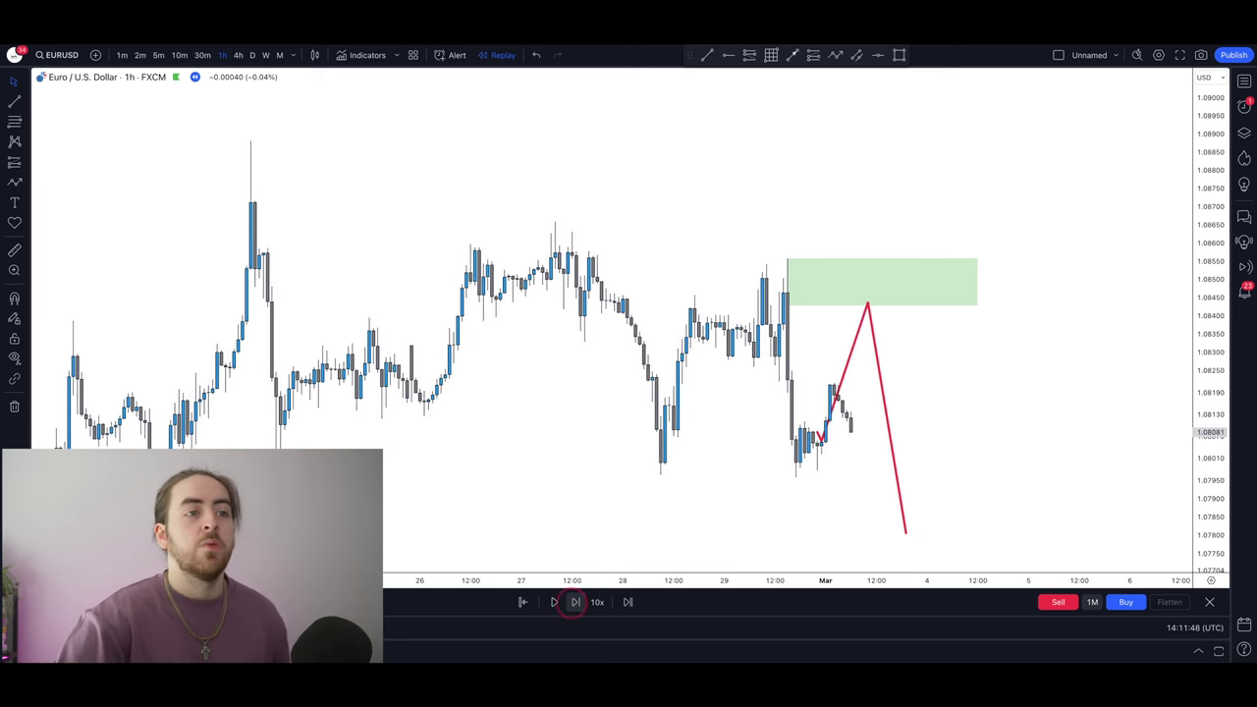
left_click(574, 602)
left_click(575, 602)
left_click(574, 602)
left_click(574, 602)
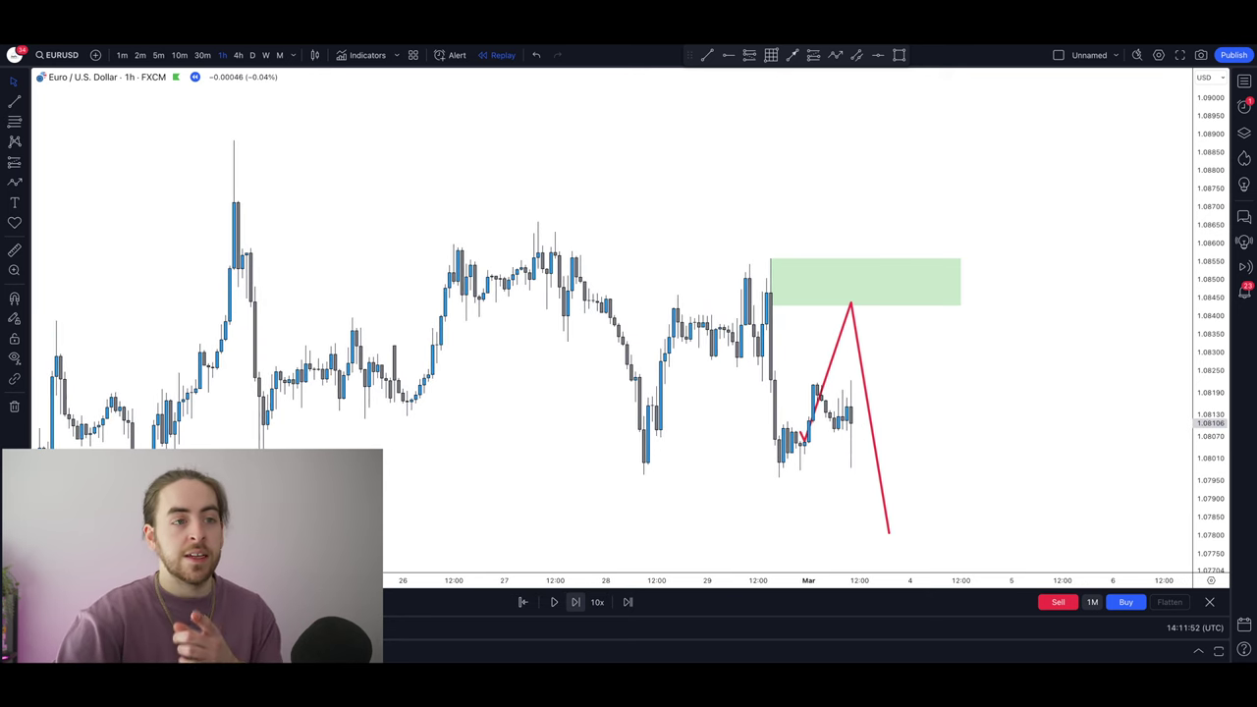
Advance the replay to the tall bullish candle and delete the red projected path.
left_click(575, 602)
left_click(575, 602)
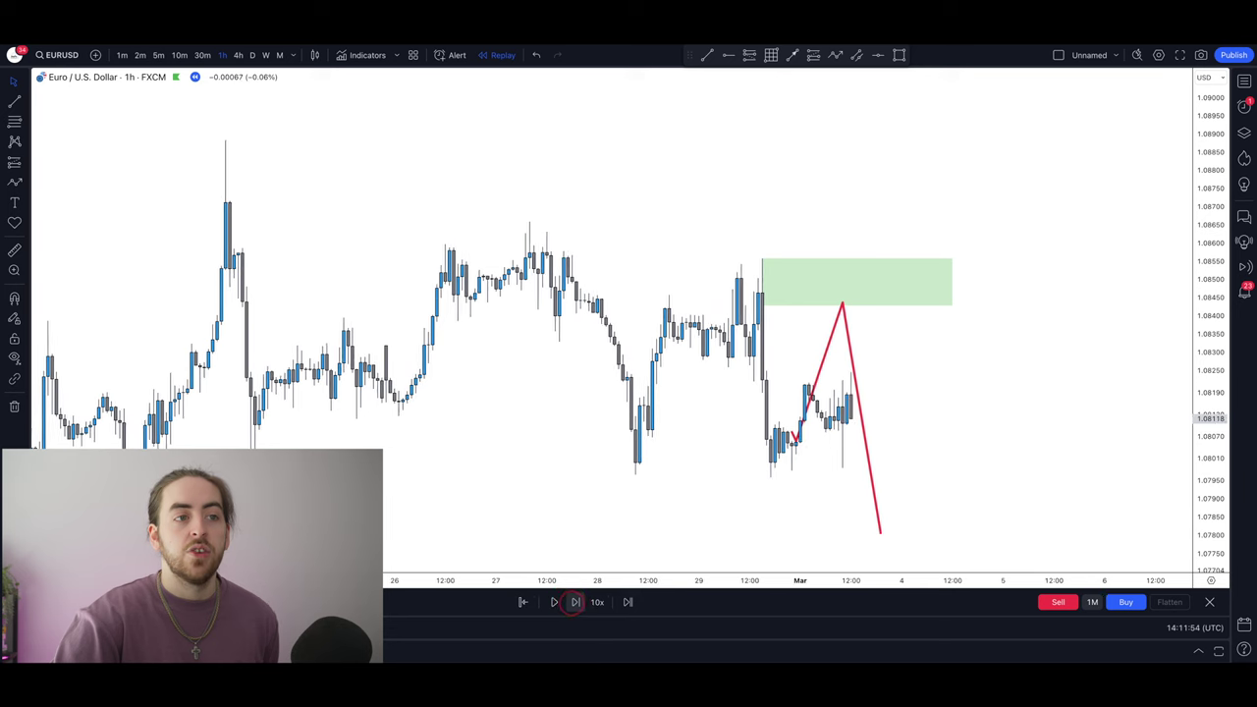
left_click(574, 602)
left_click(575, 602)
left_click(576, 602)
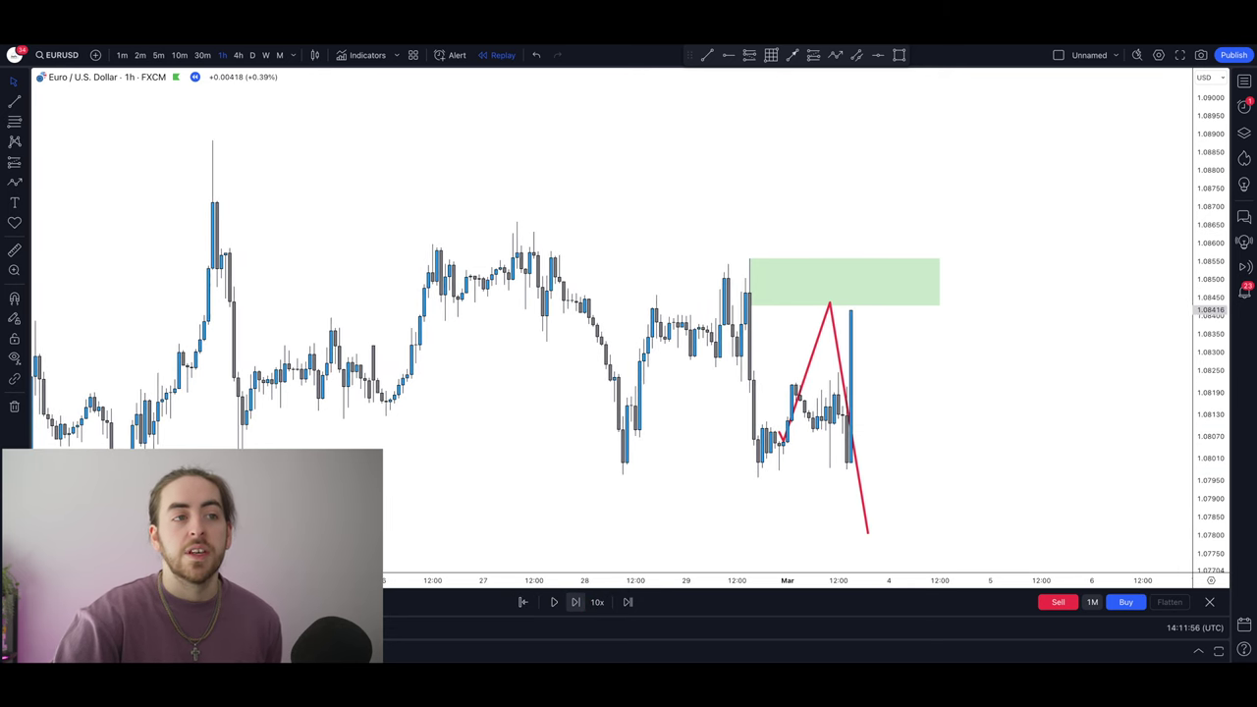
left_click(838, 355)
key("Delete")
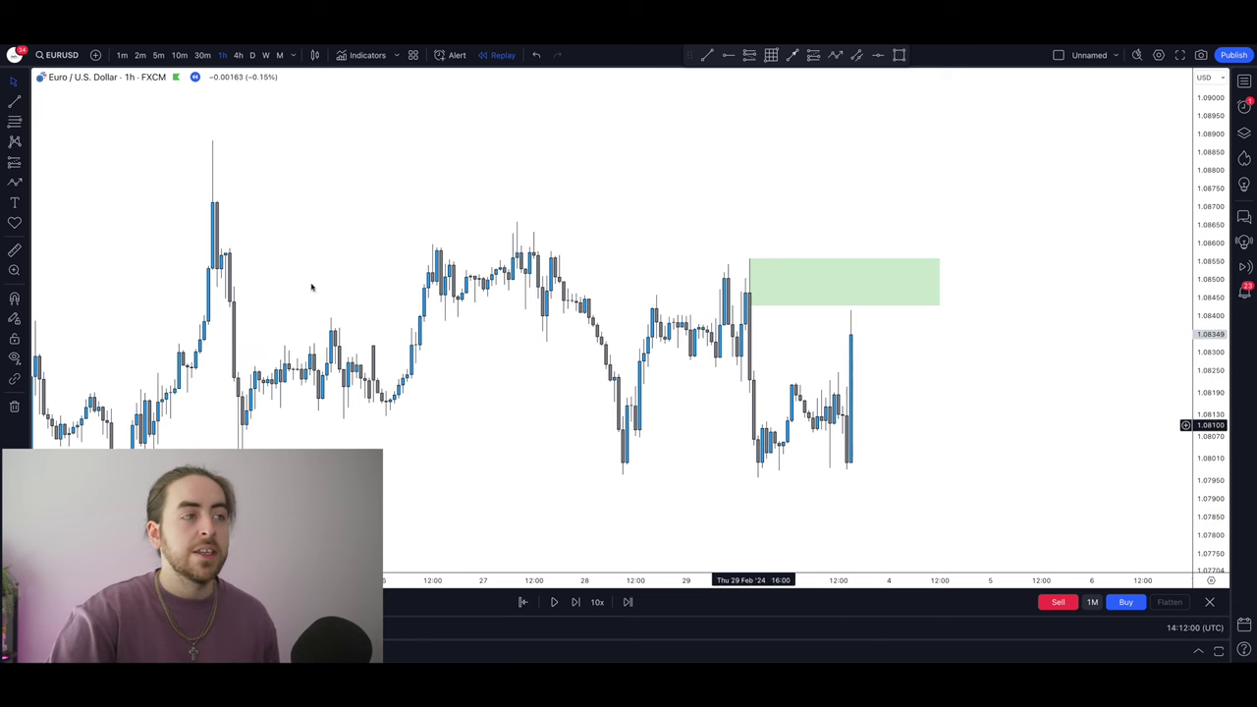
Draw a short level line at the tall candle's low.
left_click(15, 101)
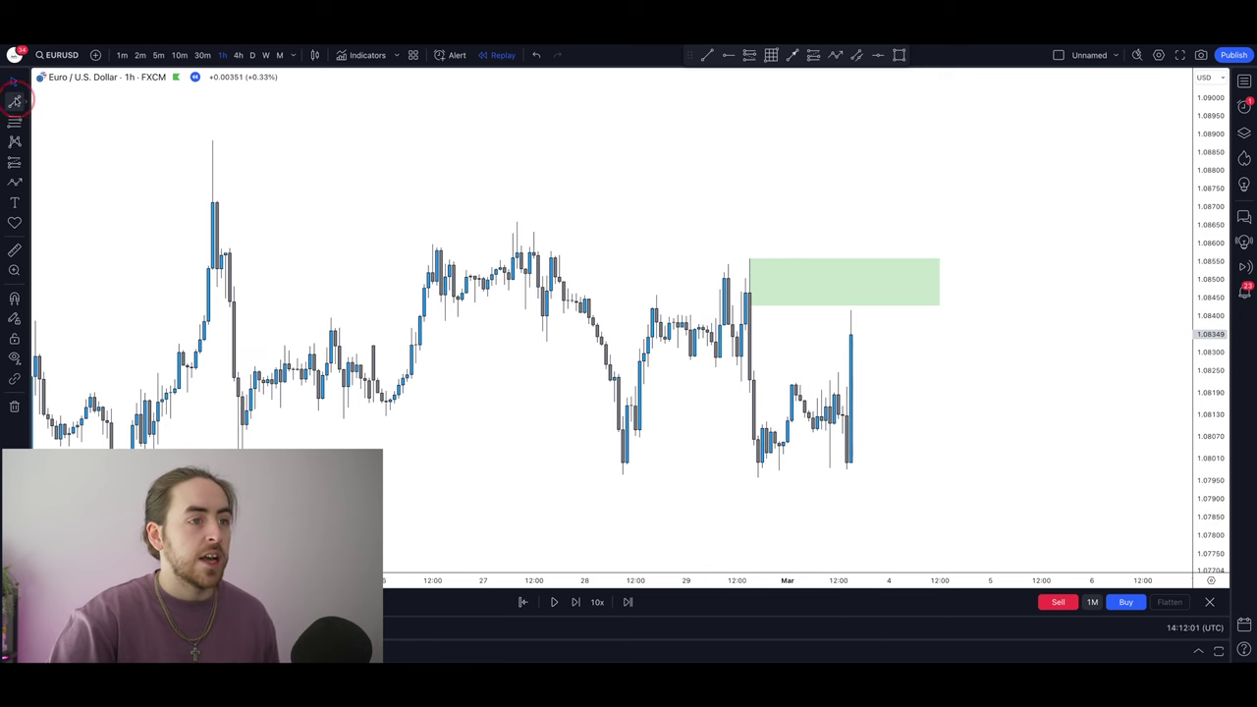
left_click(872, 461)
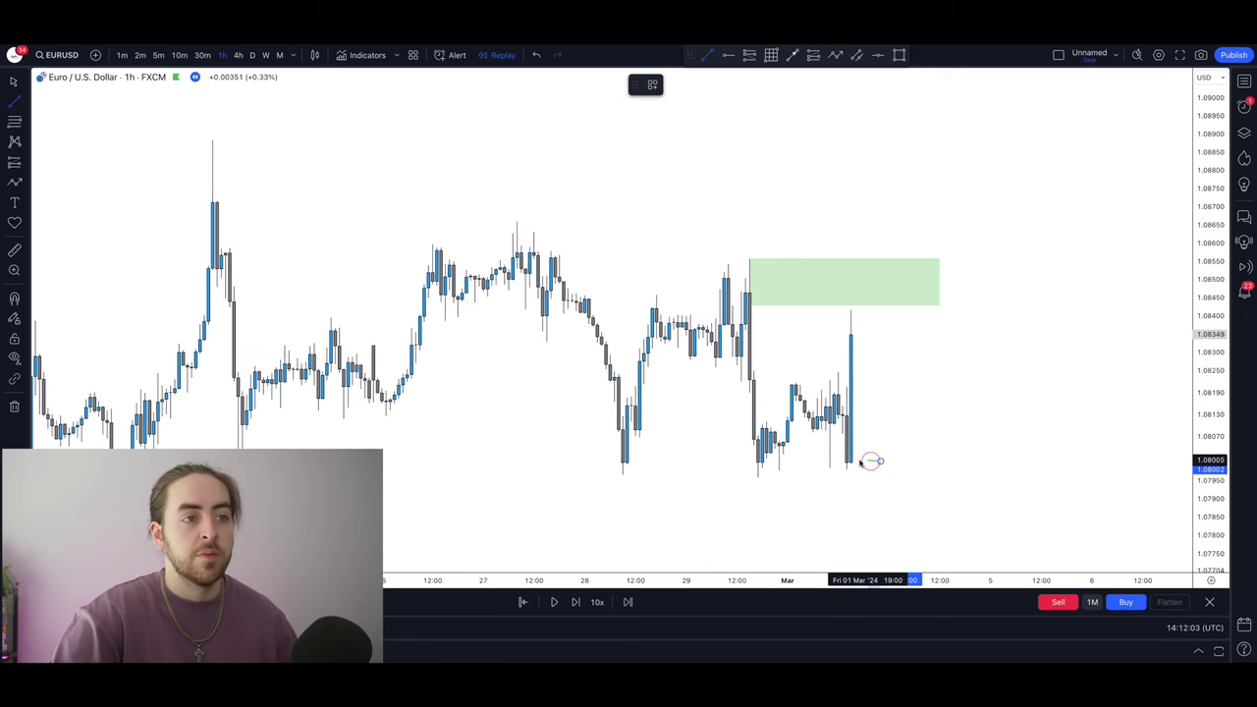
left_click(993, 390)
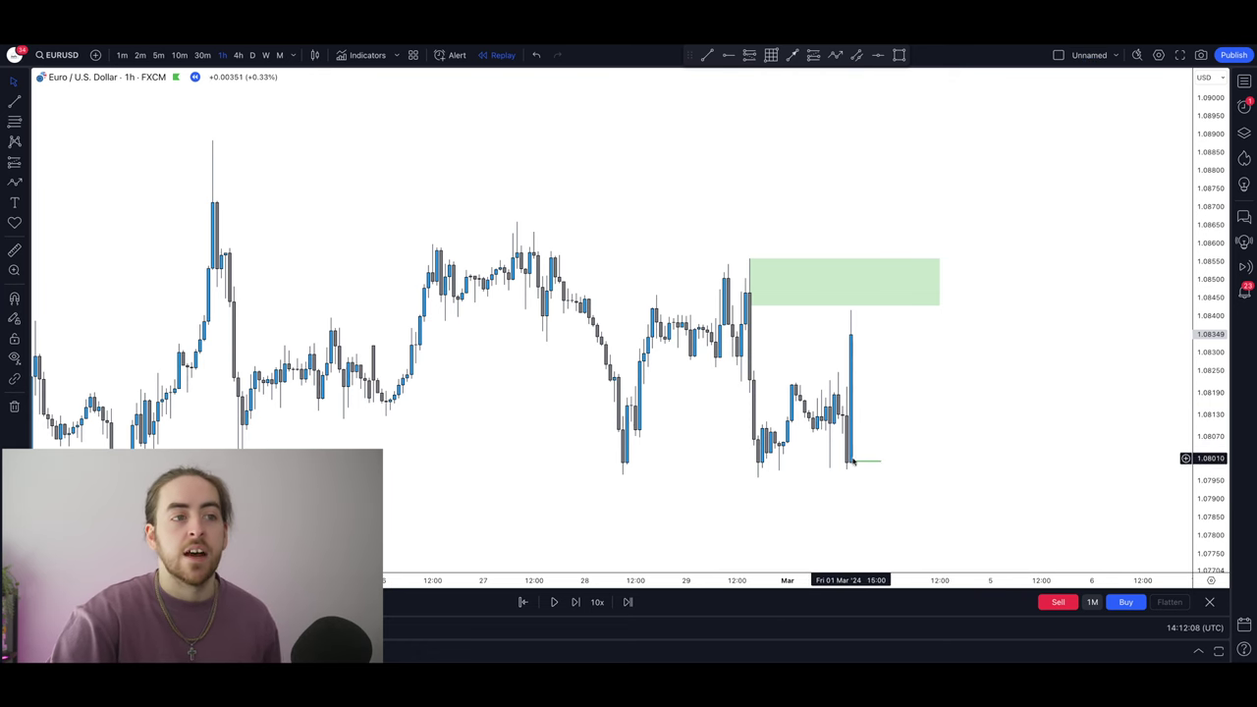
Add matching short lines at the wick top and just below it, plus a red line rising from the low.
key("alt+t")
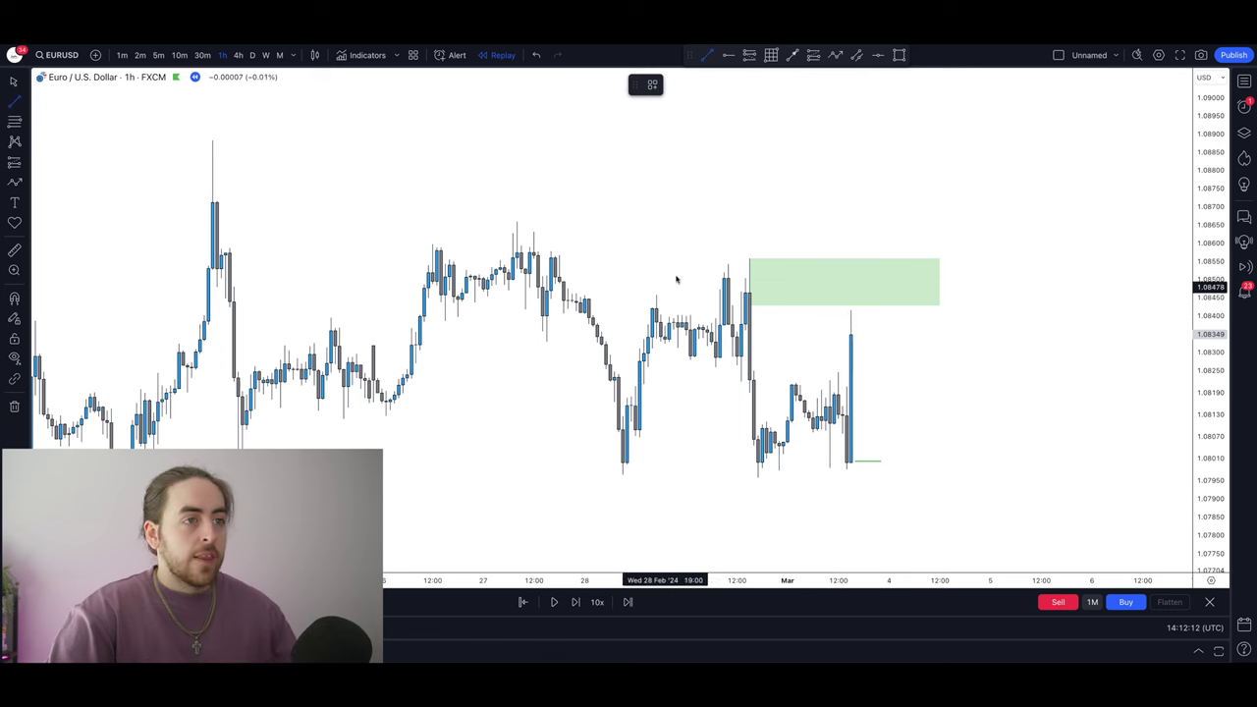
left_click(872, 312)
left_click(890, 350)
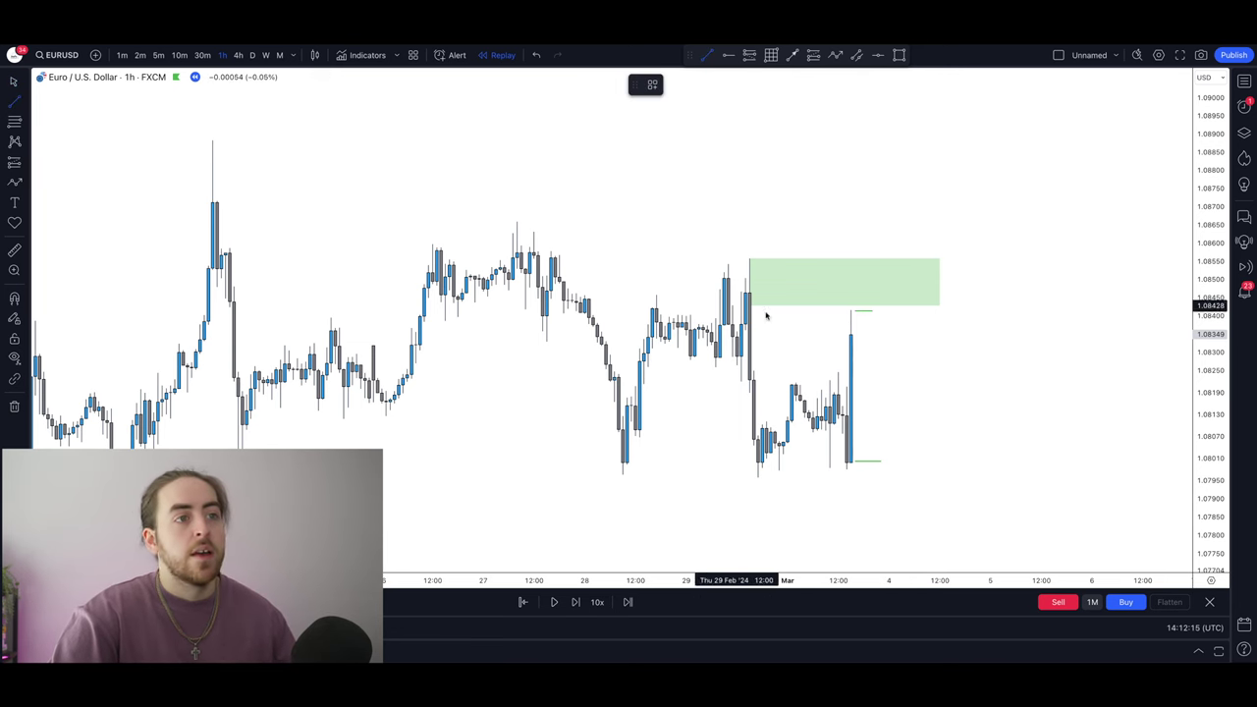
left_click(854, 333)
left_click(915, 333)
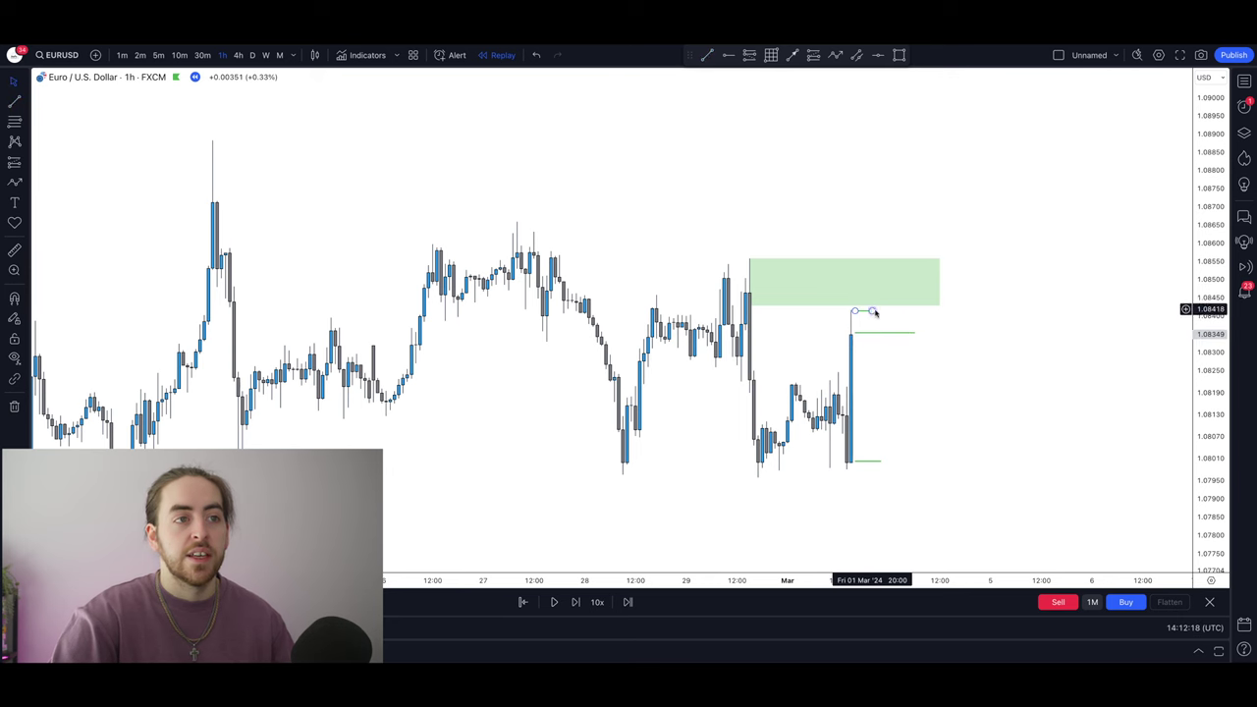
mouse_move(870, 312)
left_mouse_down()
mouse_move(946, 316)
mouse_move(914, 311)
left_mouse_up()
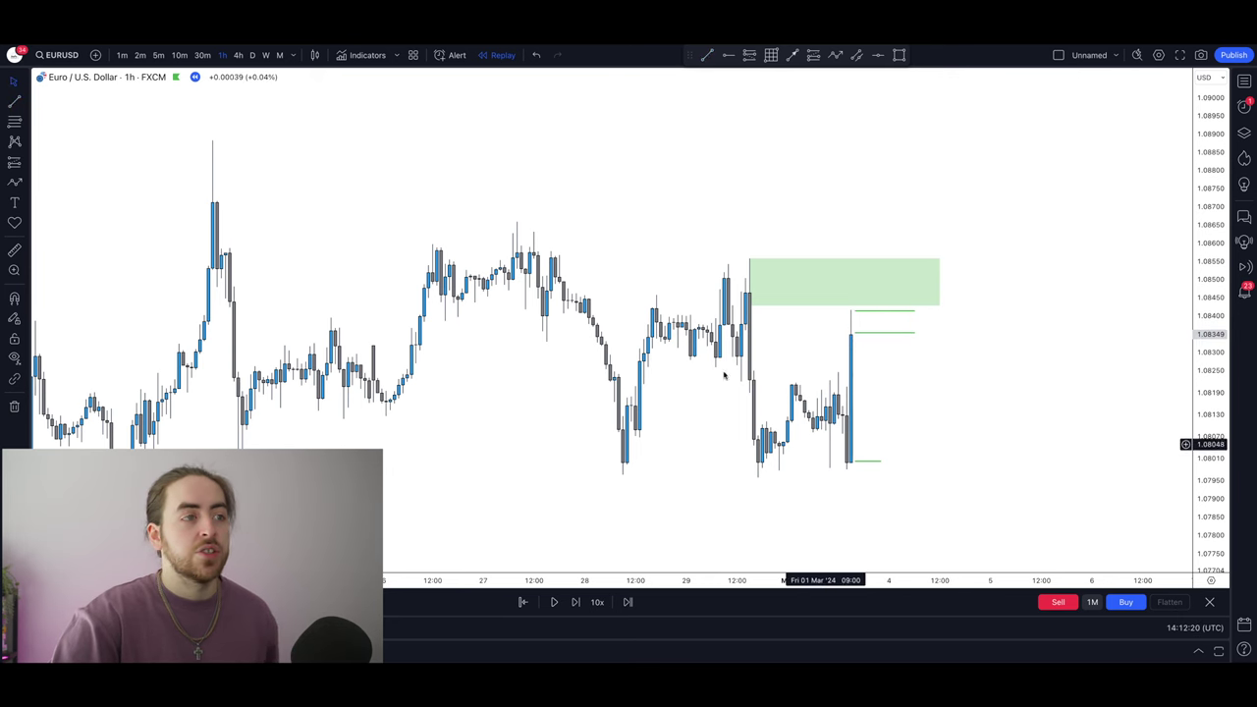
key("alt+shift+p")
left_click_drag(868, 458, 880, 328)
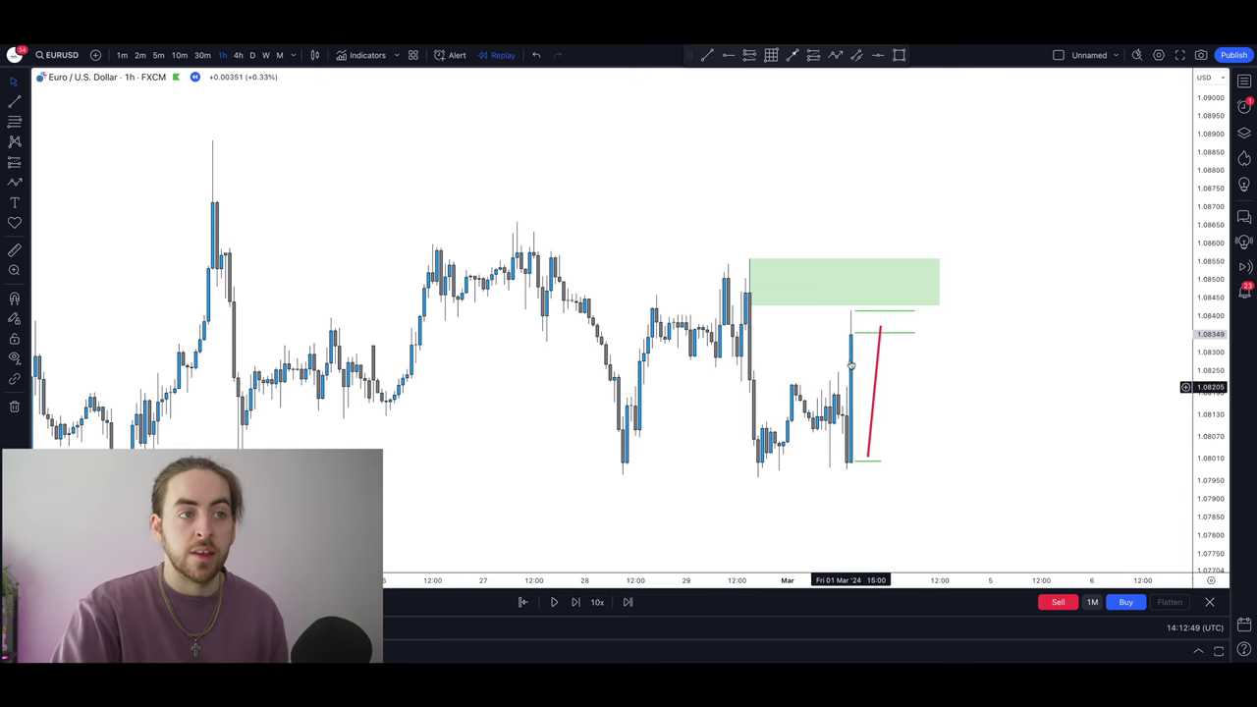
Sketch a red freehand stroke from the upper levels down toward 1.0776.
key("alt+b")
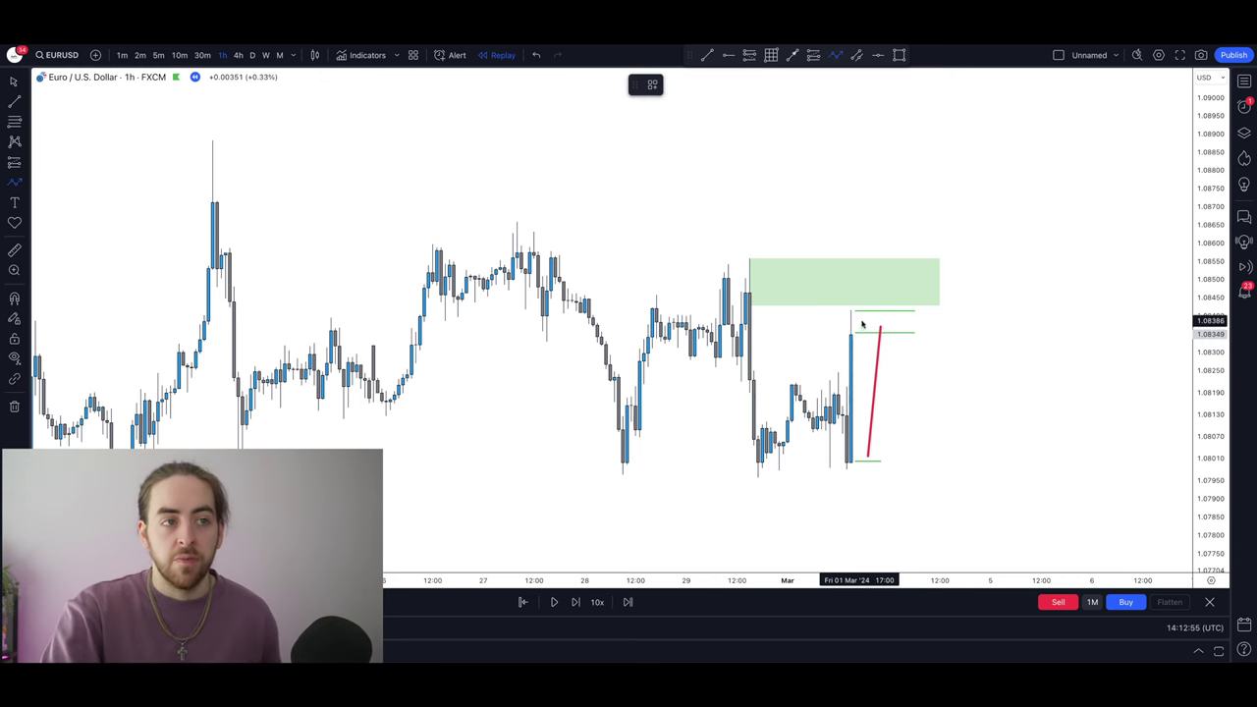
mouse_move(862, 317)
left_mouse_down()
mouse_move(878, 293)
mouse_move(926, 546)
left_mouse_up()
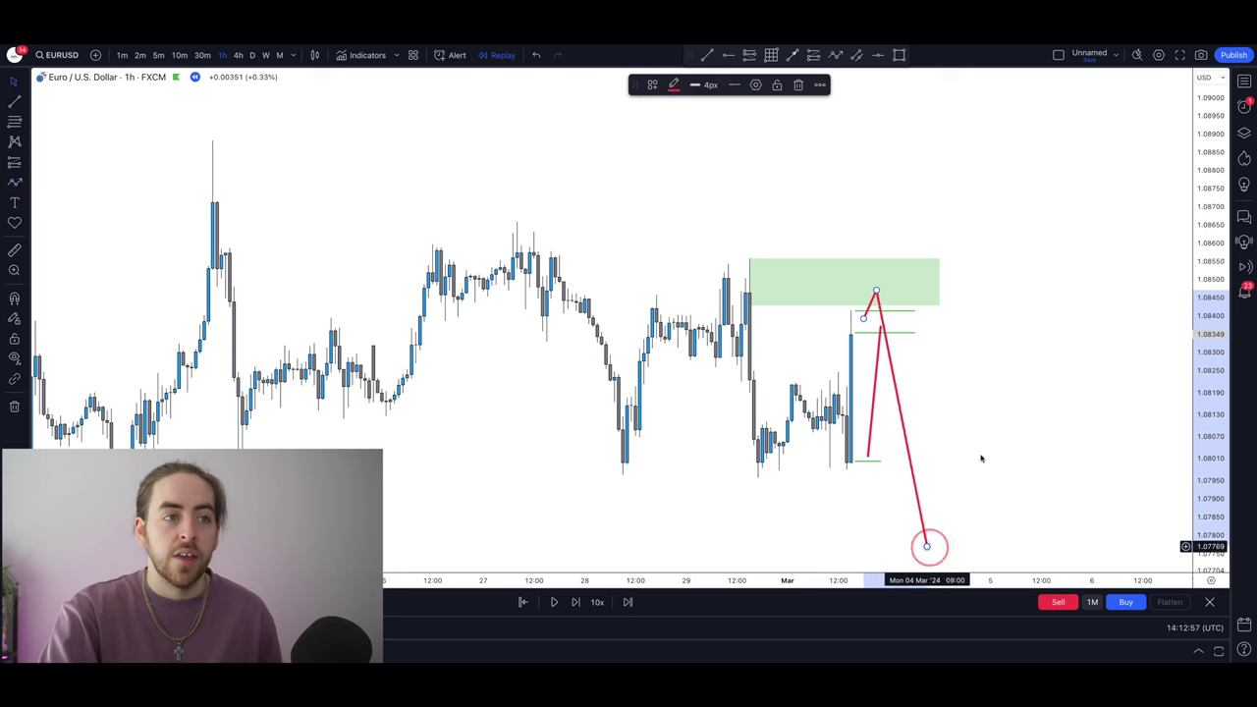
left_click(12, 187)
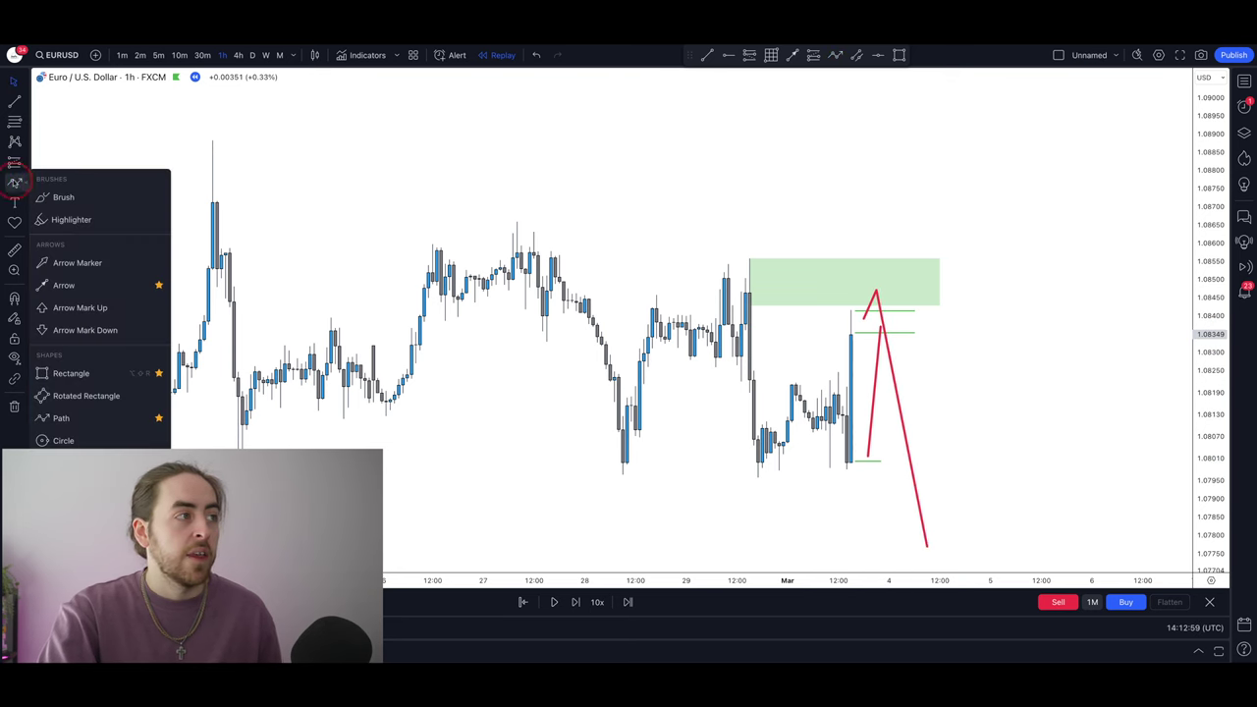
left_click(79, 195)
Draw a black X over the green zone, undo the sketches, and pause the replay near 1.0875.
left_click_drag(852, 224, 927, 291)
left_click_drag(904, 203, 826, 320)
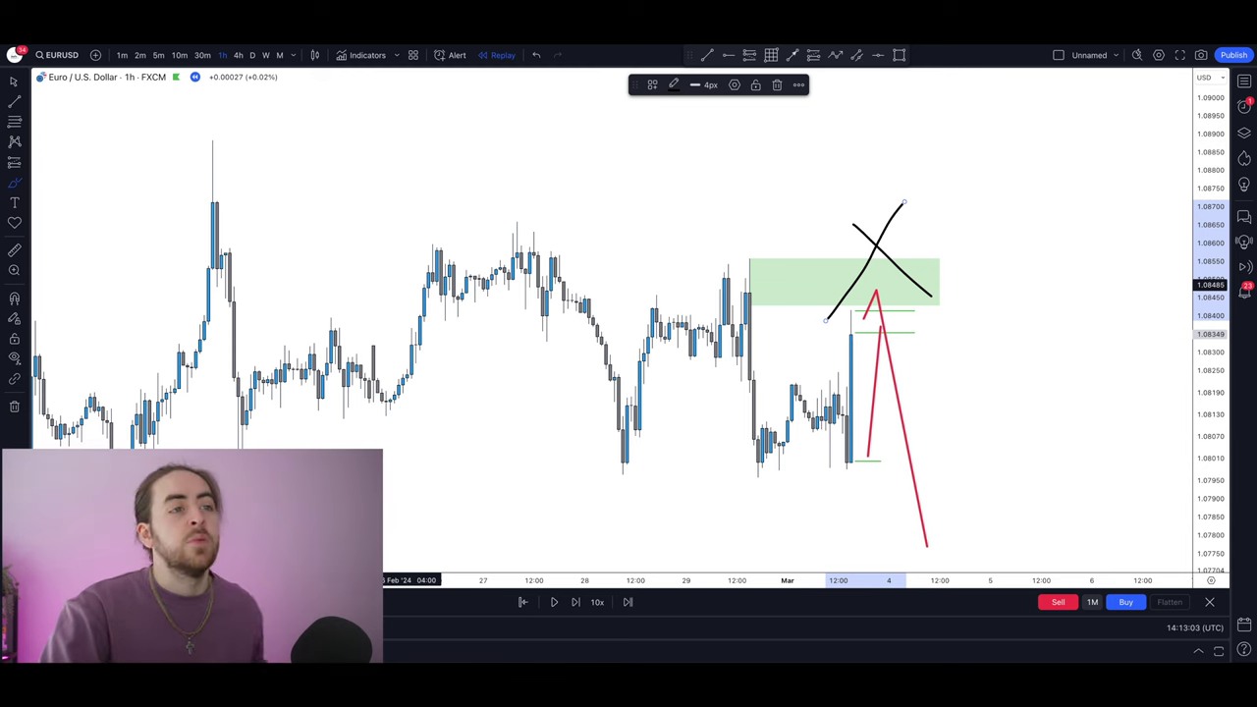
key("super+z")
key("super+z")
key("super+z")
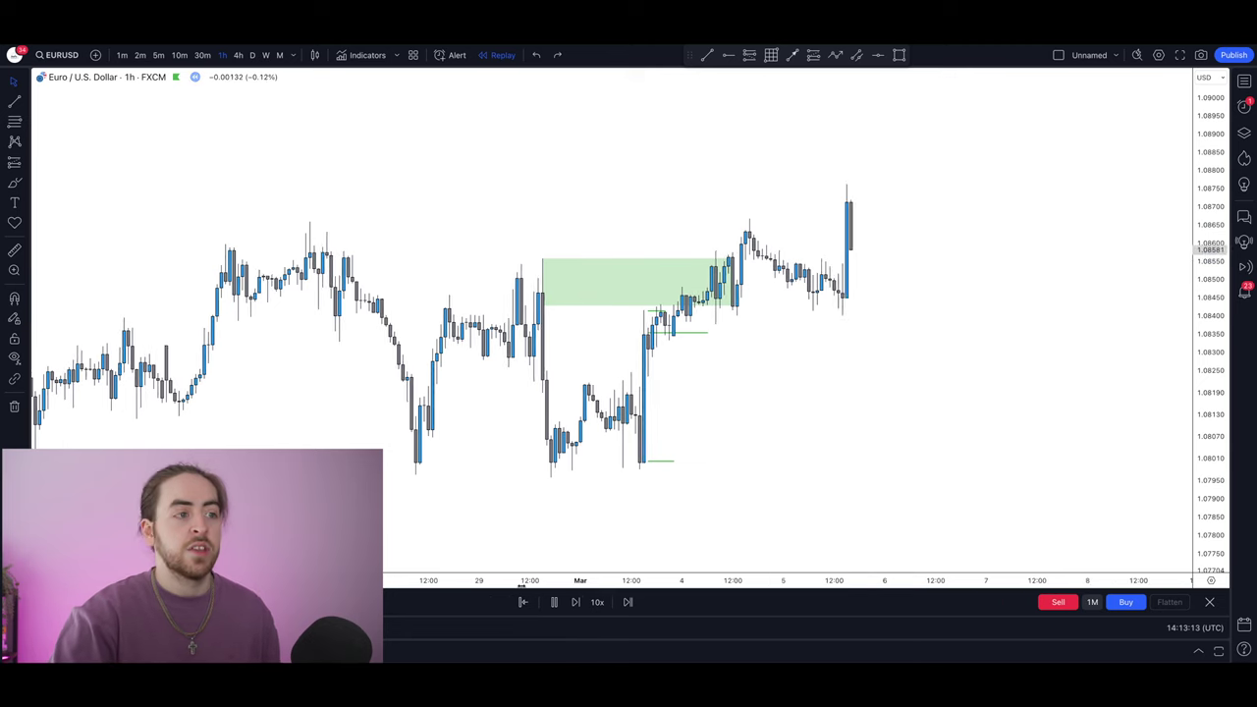
left_click(554, 602)
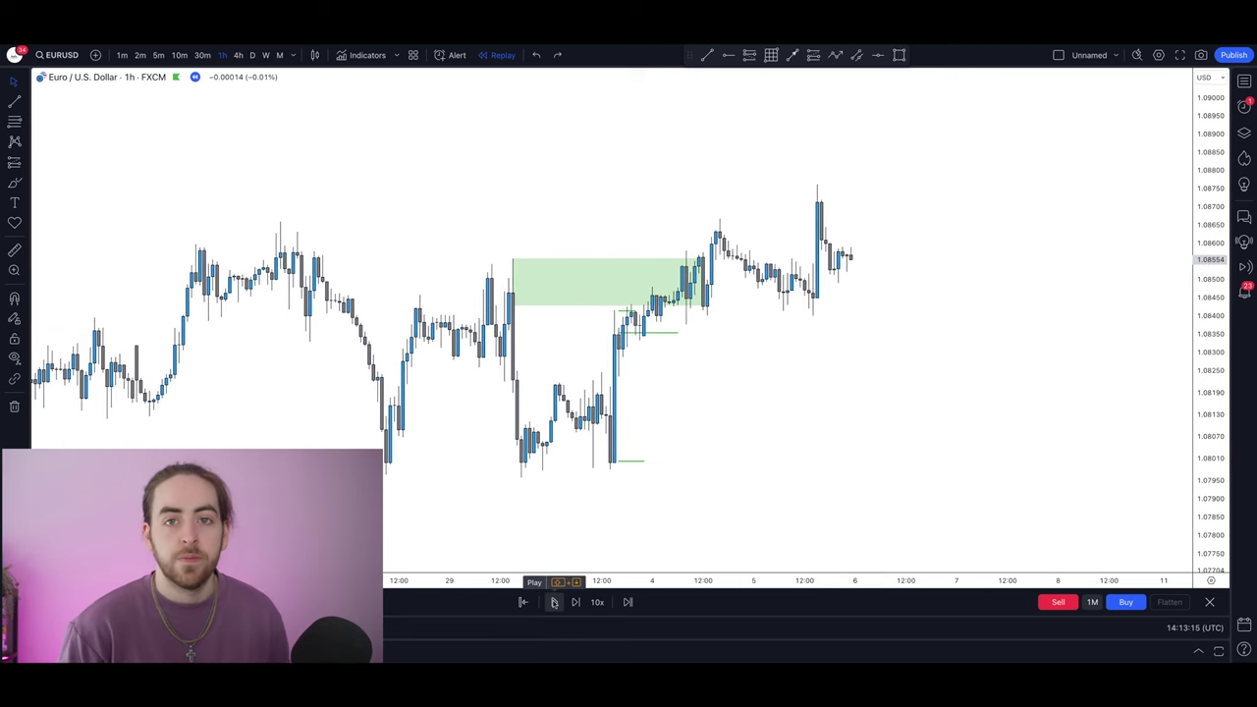